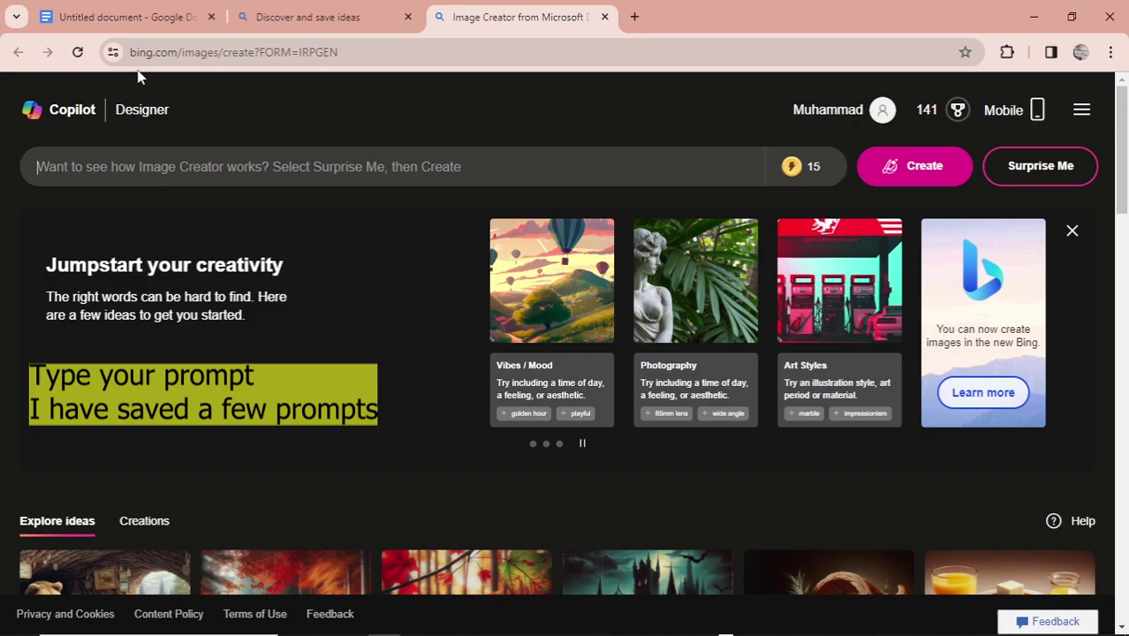
Step: Copy the full PROMPT 1 text, about the pink and white splash illustration, from the Google Docs document
left_click_drag(474, 349, 537, 349)
left_click_drag(358, 331, 464, 384)
right_click(464, 384)
left_click(512, 202)
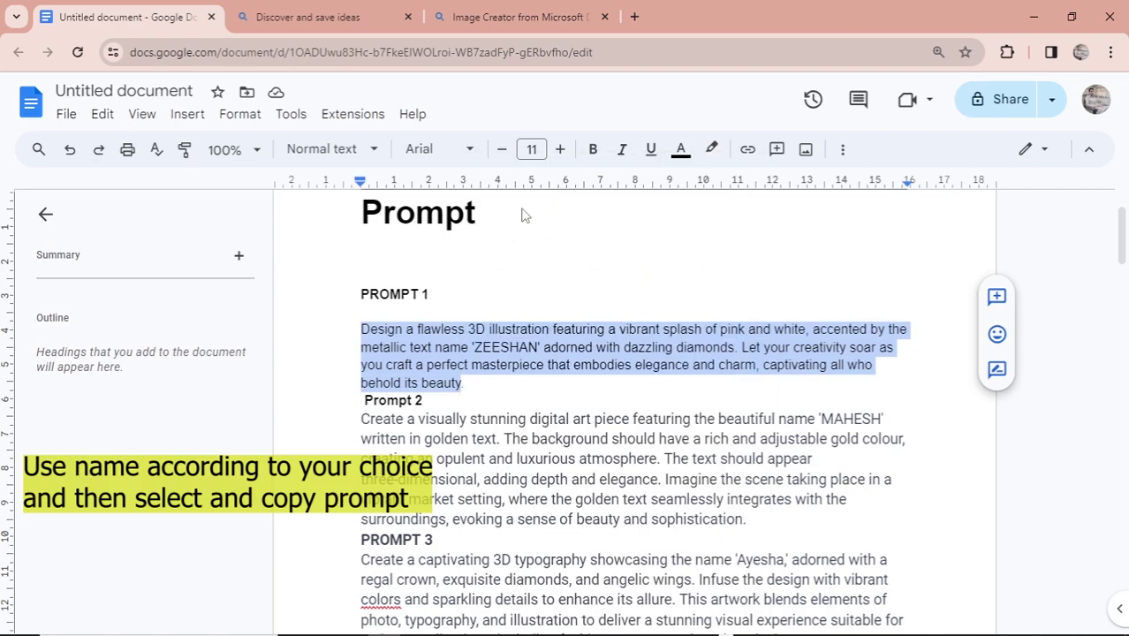
Step: In Bing Image Creator, paste the copied PROMPT 1 text as the image prompt and generate the images
left_click(519, 17)
right_click(266, 165)
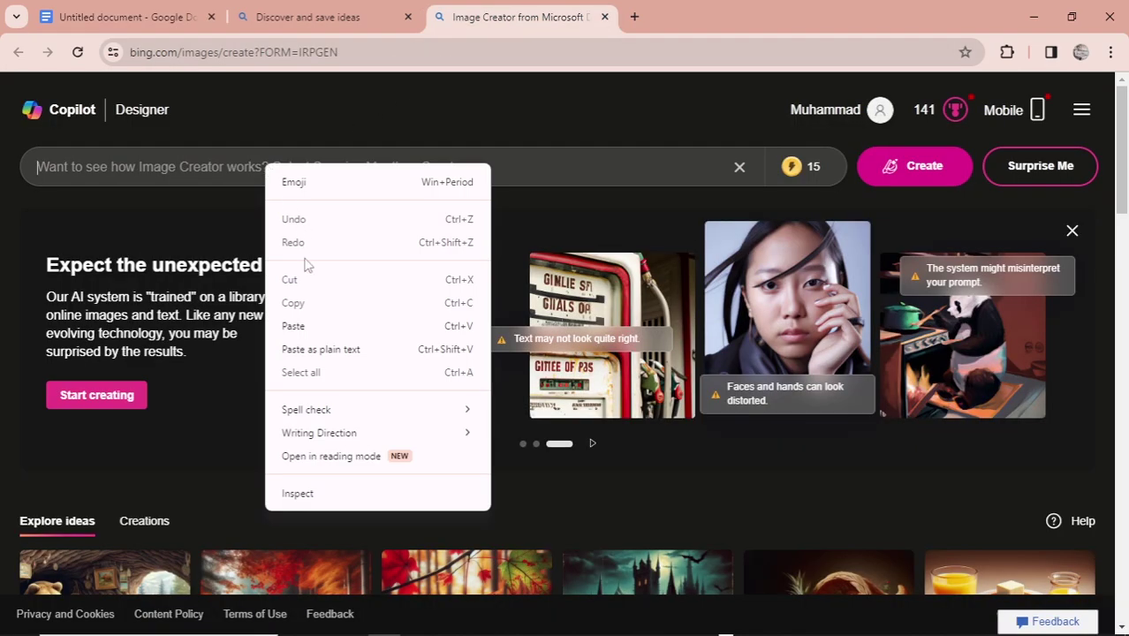
left_click(305, 324)
key("Return")
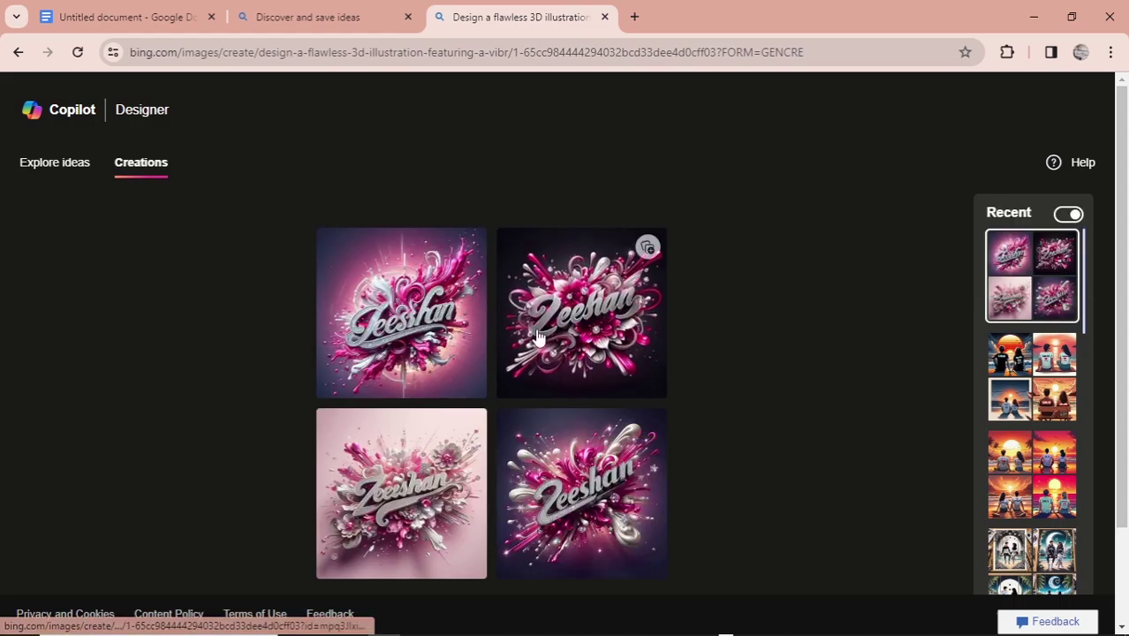
Step: Enlarge the first pink and white name image, browse the generated variations, and return to the results grid
left_click(433, 336)
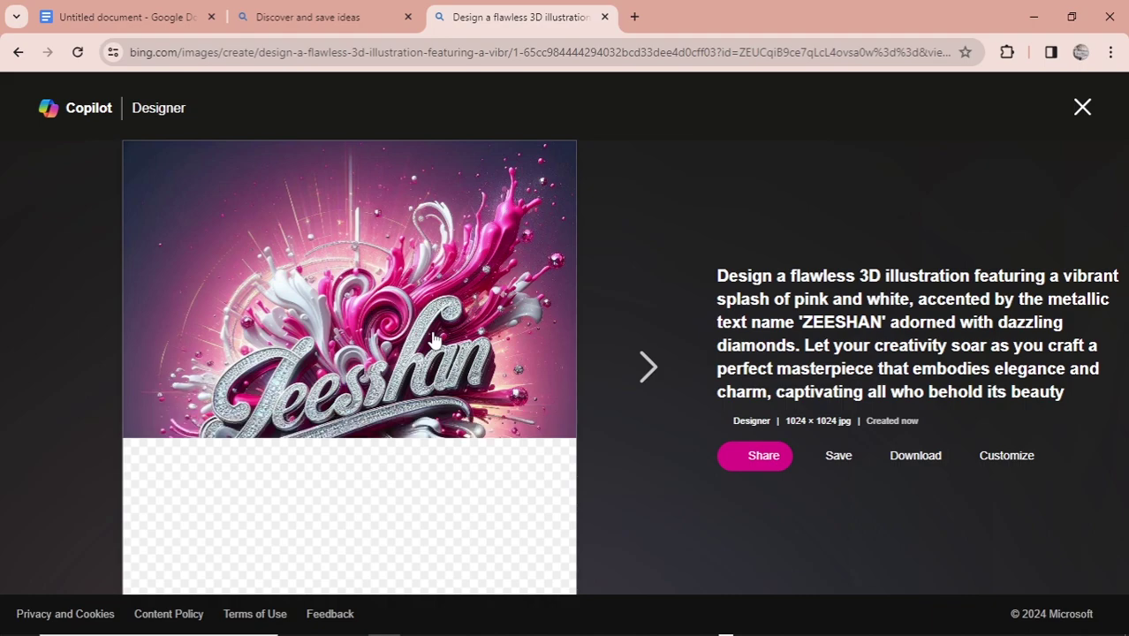
left_click(641, 378)
left_click(642, 371)
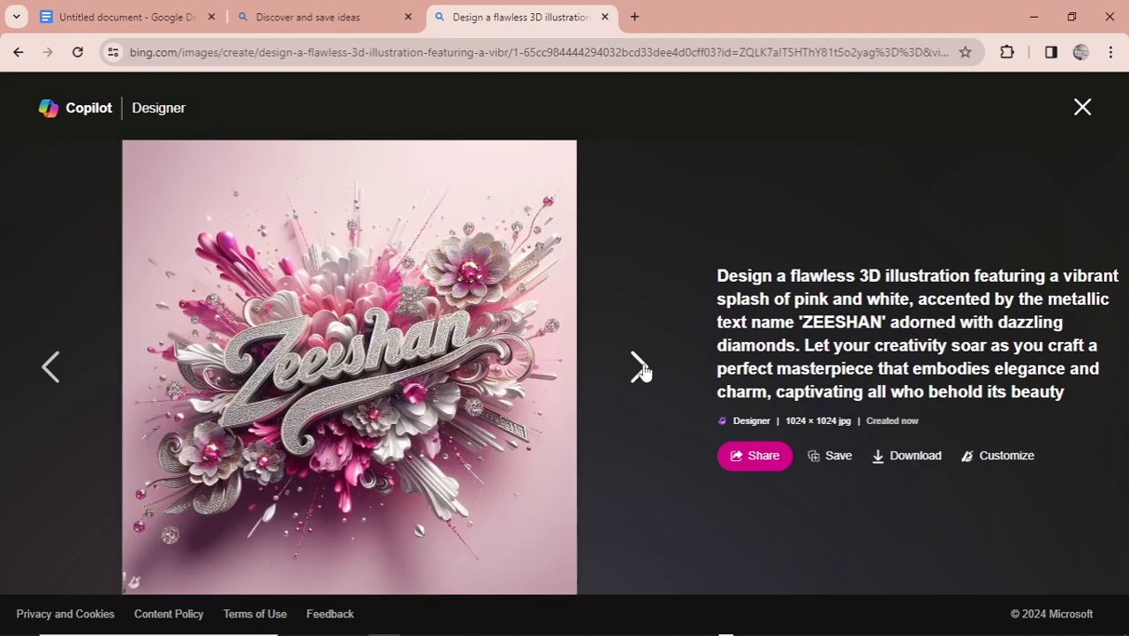
left_click(642, 371)
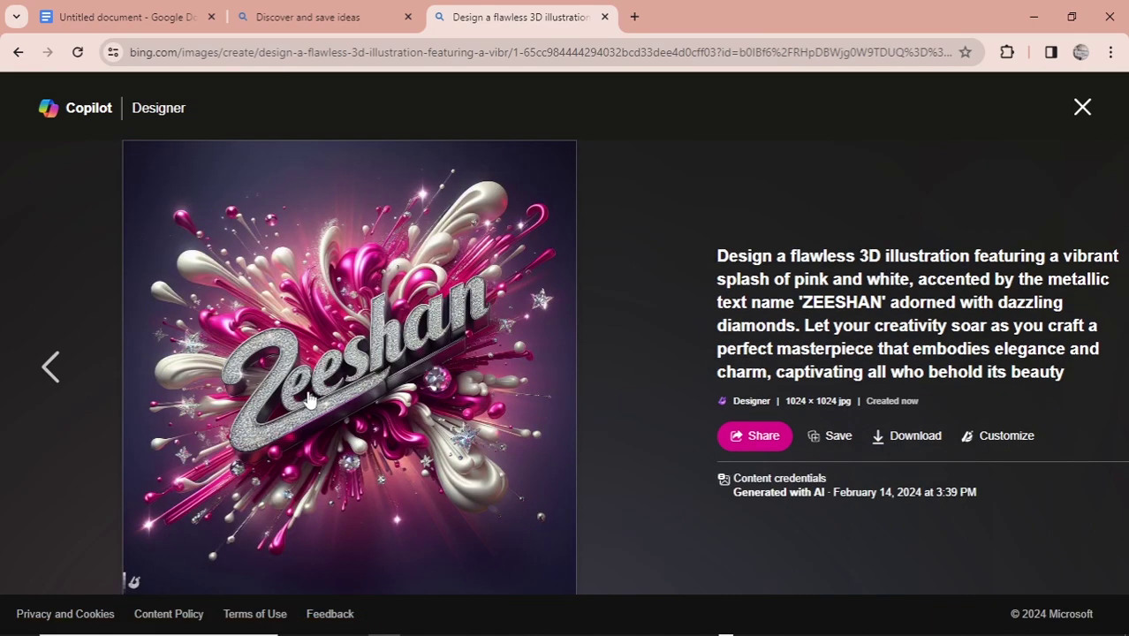
left_click(53, 367)
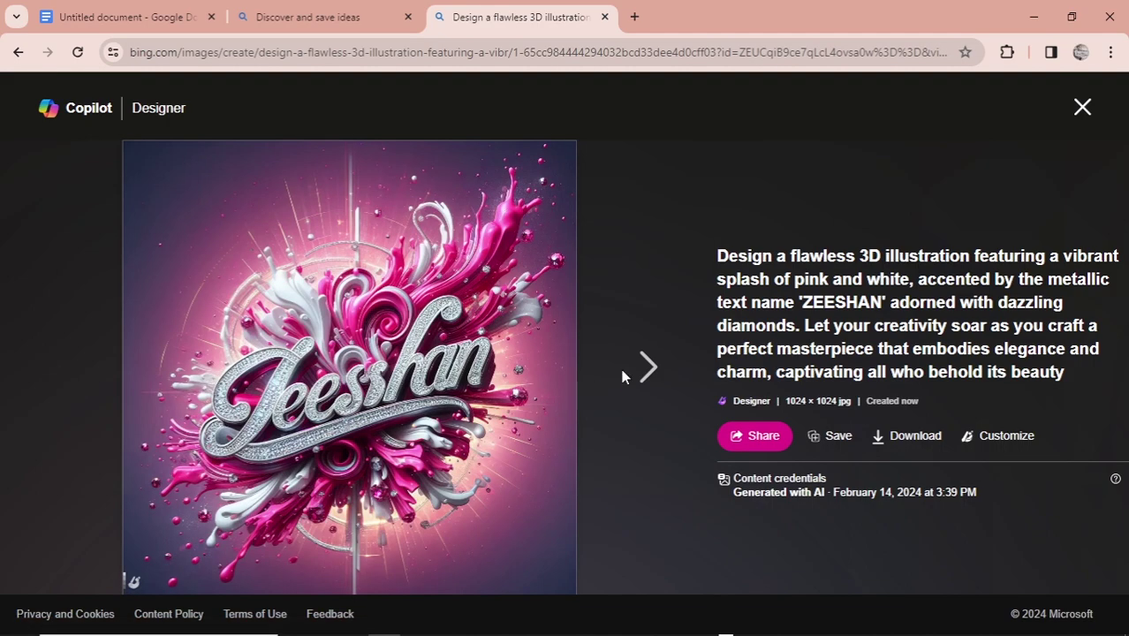
left_click(640, 367)
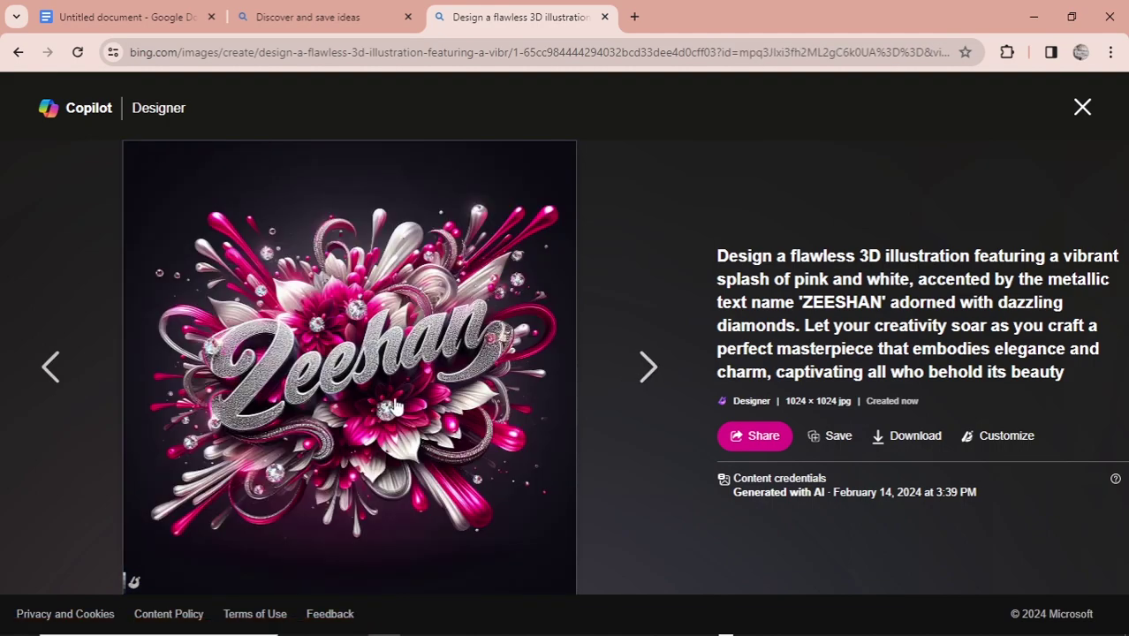
left_click(1083, 107)
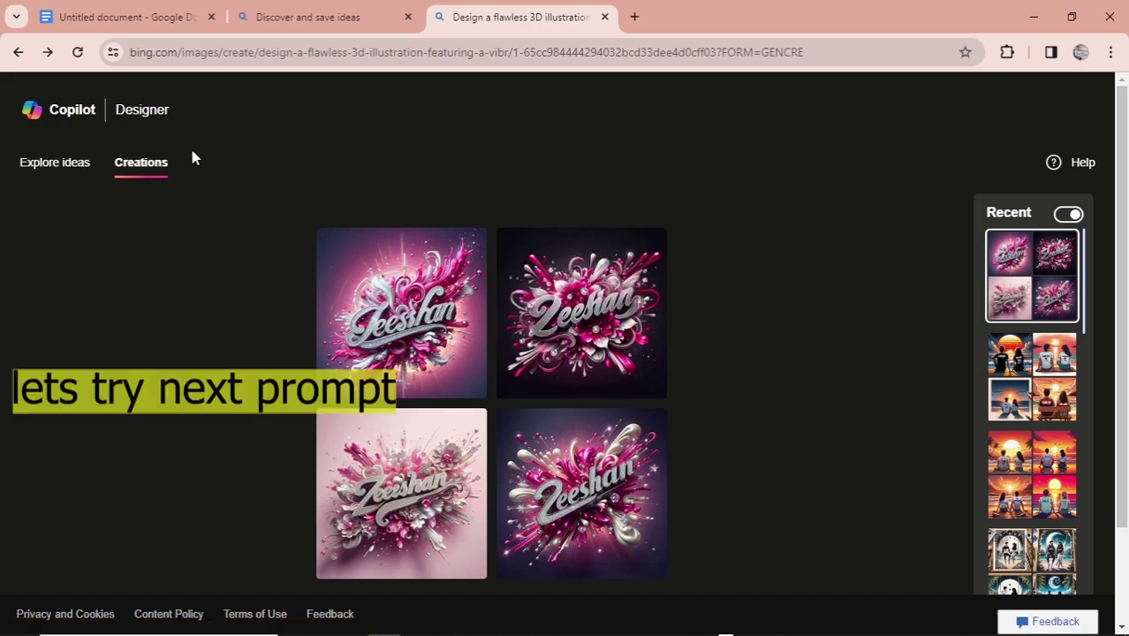
Step: Reload the results page and clear the previous prompt from the prompt box
left_click(81, 53)
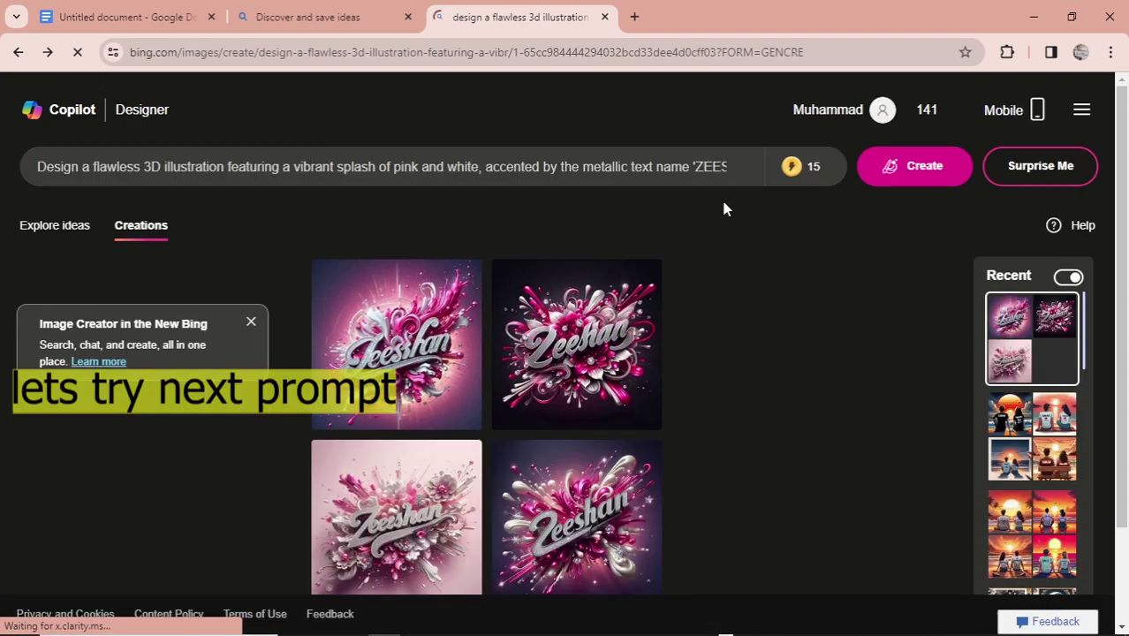
left_click(739, 173)
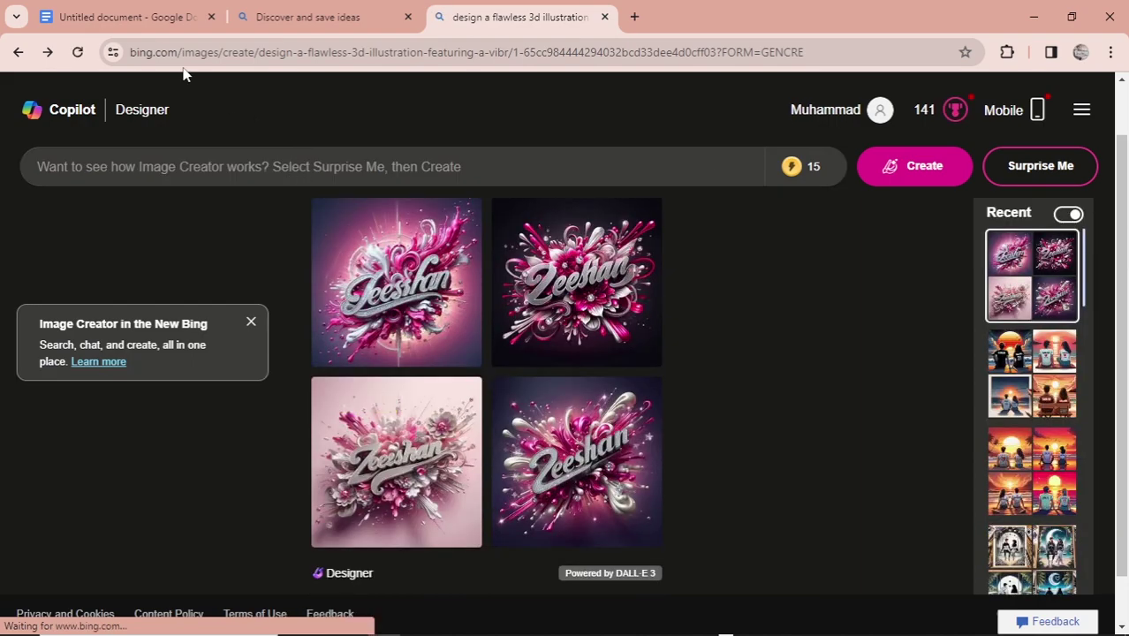
left_click(251, 322)
Step: Copy the full Prompt 2 text, about the name in golden text, from the Google Docs document
left_click(129, 17)
scroll(313, 300, "down", 1)
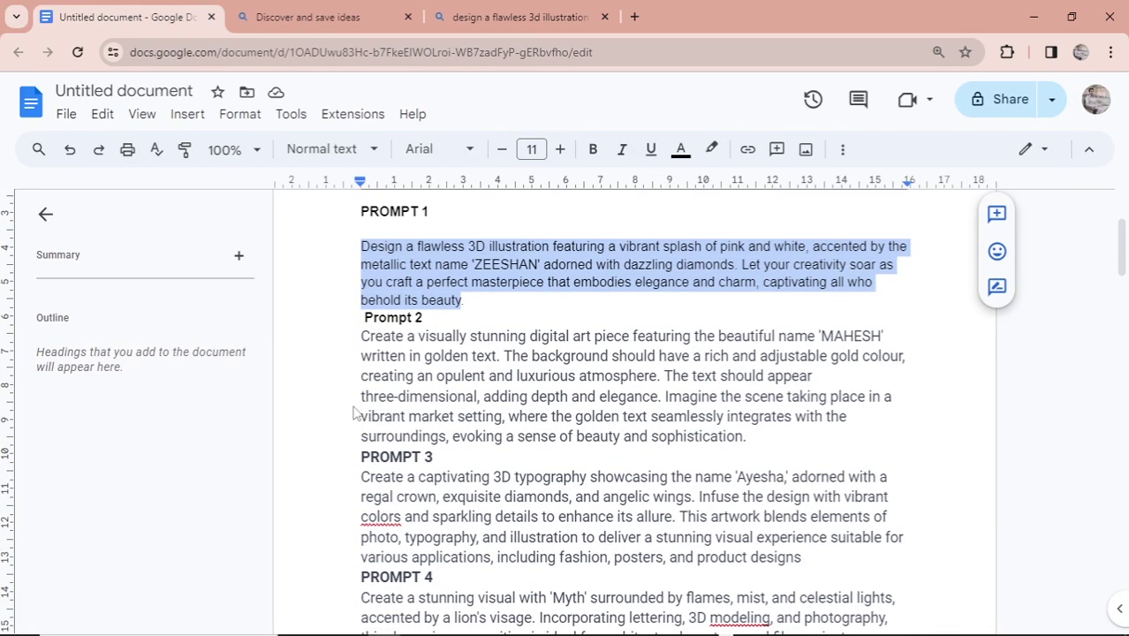
left_click_drag(822, 338, 881, 338)
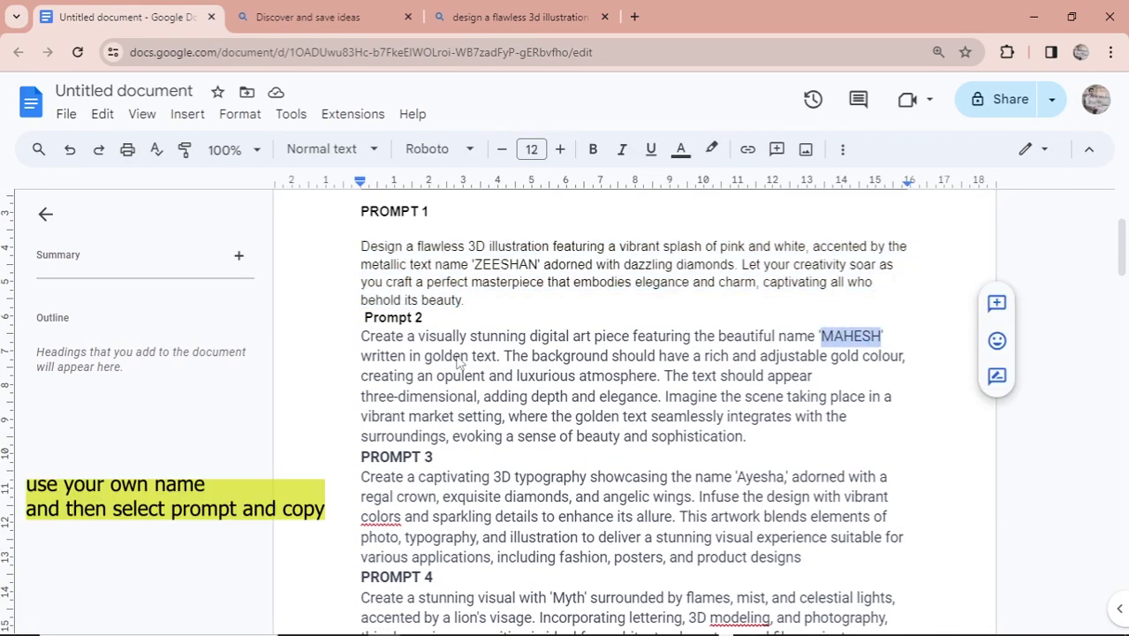
left_click_drag(358, 336, 747, 438)
right_click(638, 378)
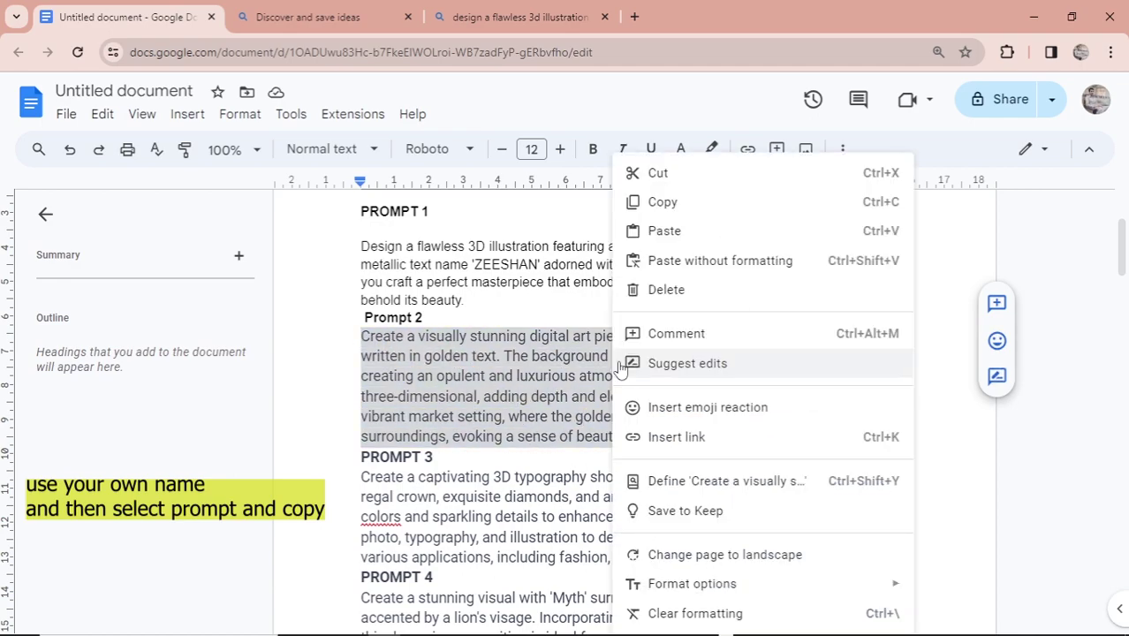
left_click(673, 210)
Step: In Bing Image Creator, paste the copied golden-text prompt and generate images from it
left_click(528, 19)
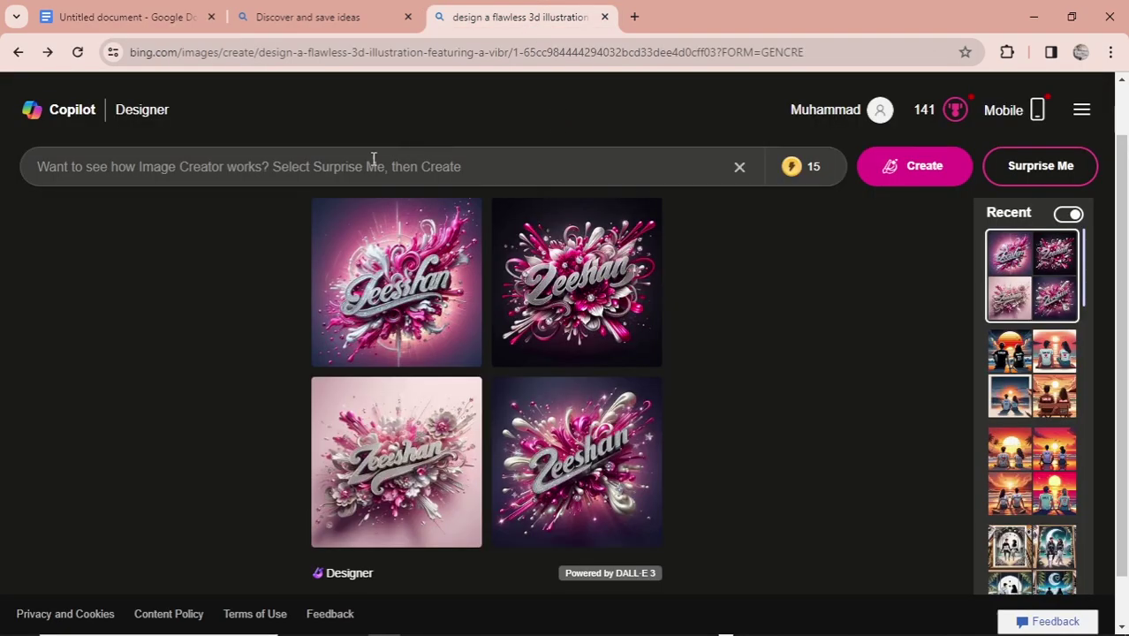
right_click(293, 161)
left_click(360, 322)
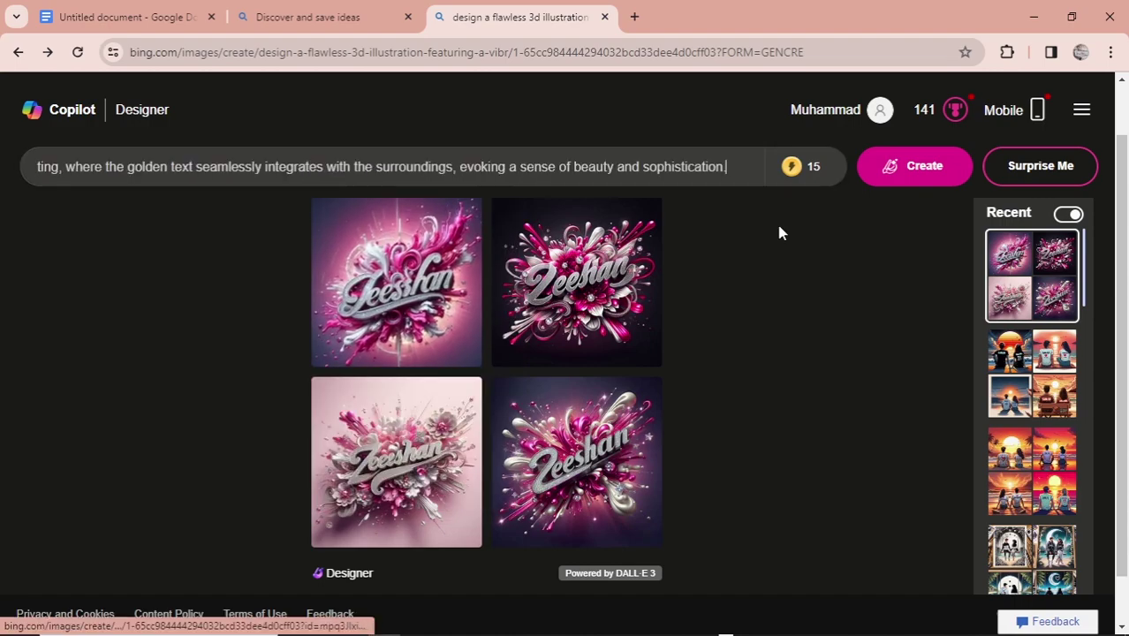
left_click(895, 168)
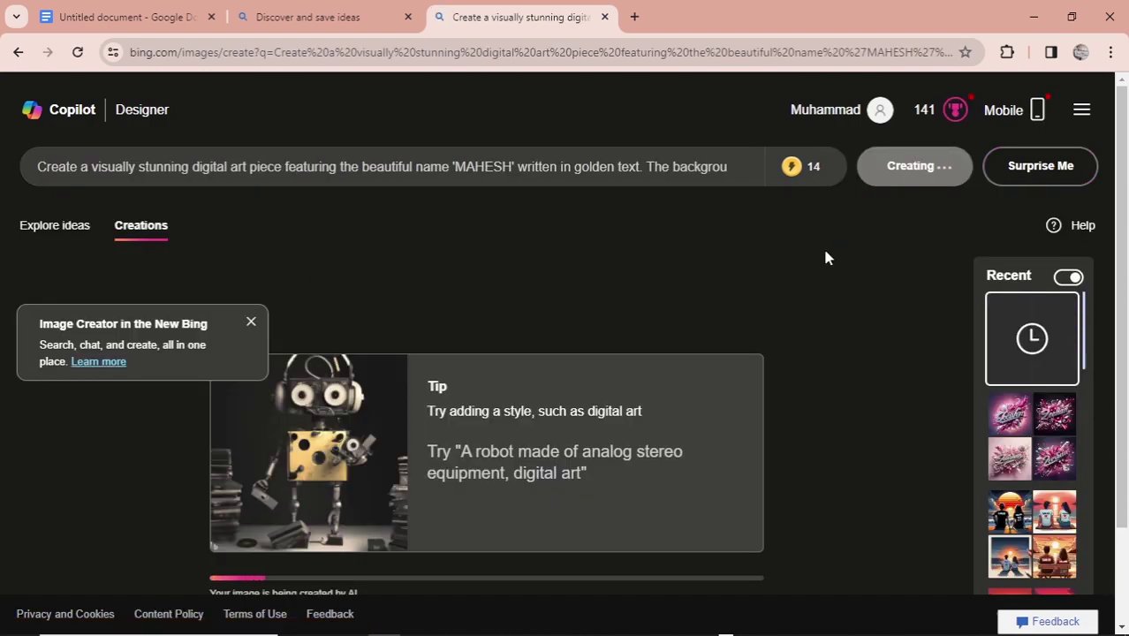
left_click(251, 322)
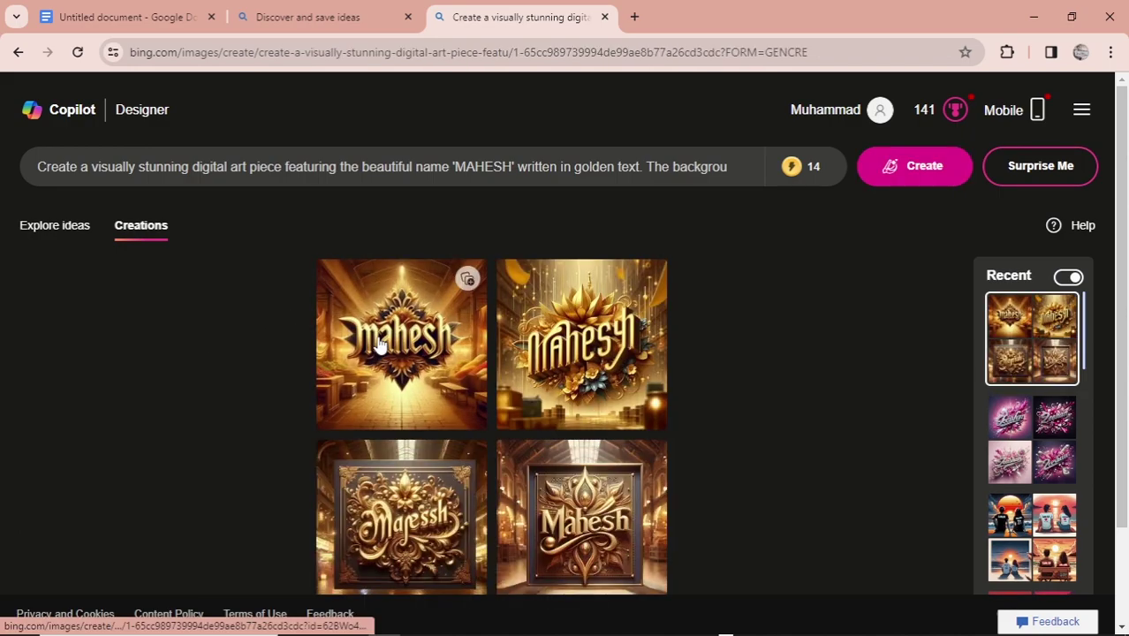
Step: Enlarge the first golden name image, browse through to the fourth one, and review the prompt text beside it
left_click(378, 345)
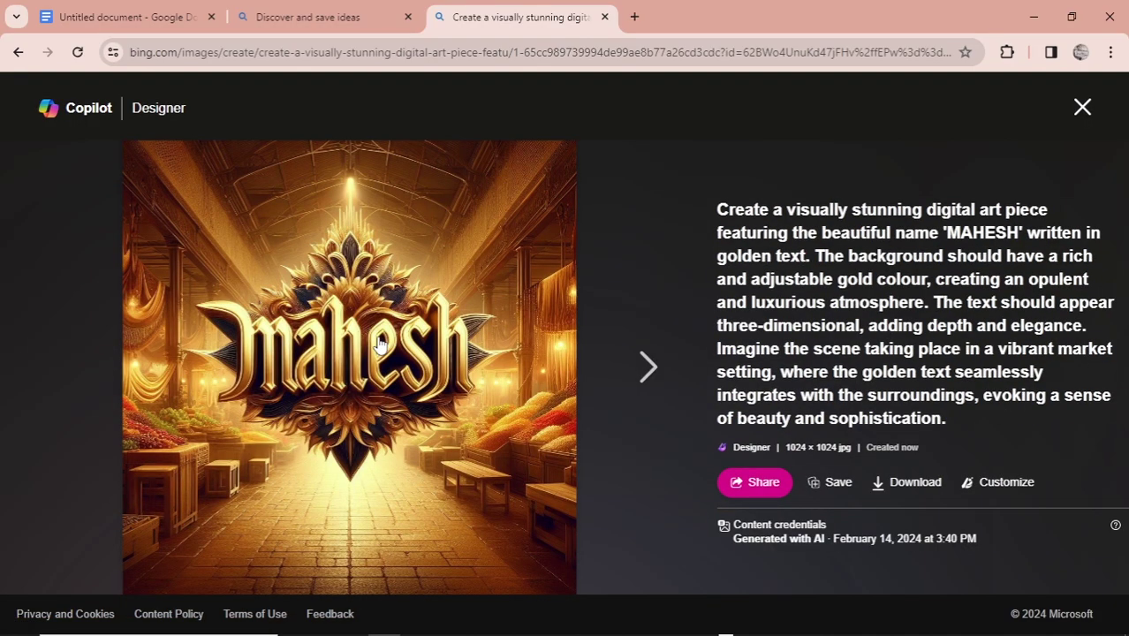
left_click(642, 371)
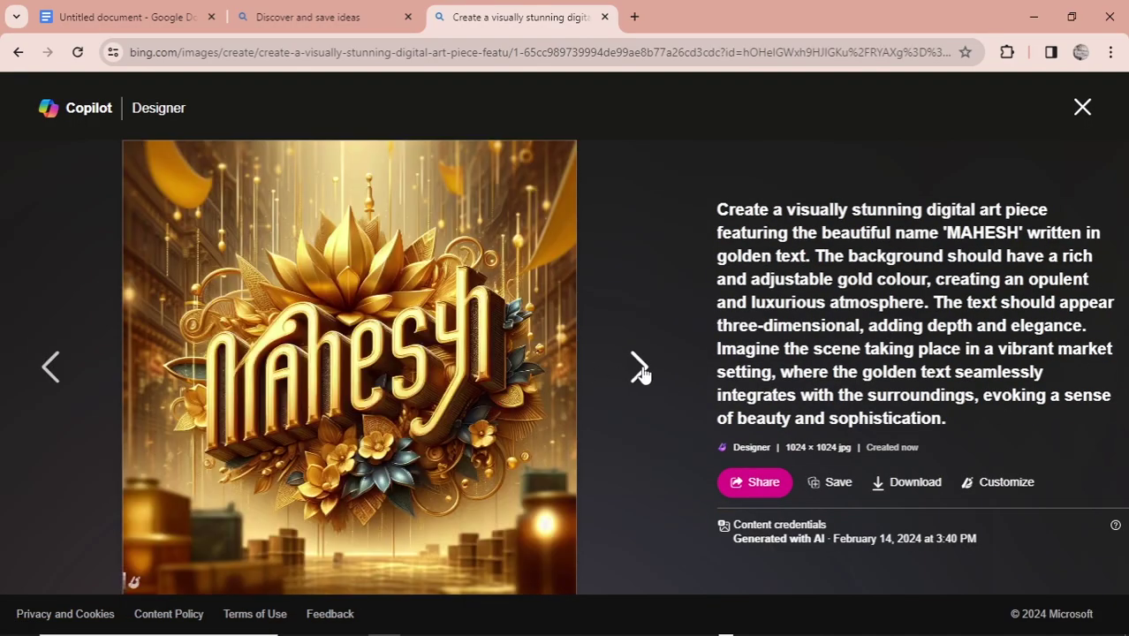
left_click(642, 371)
left_click(640, 369)
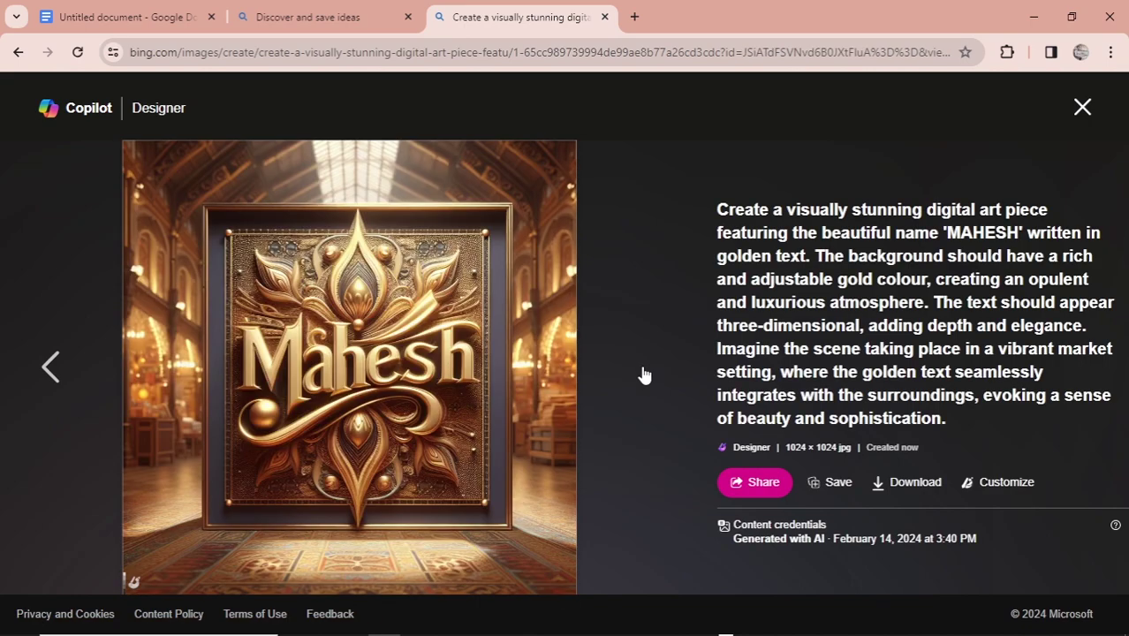
left_click_drag(715, 212, 948, 424)
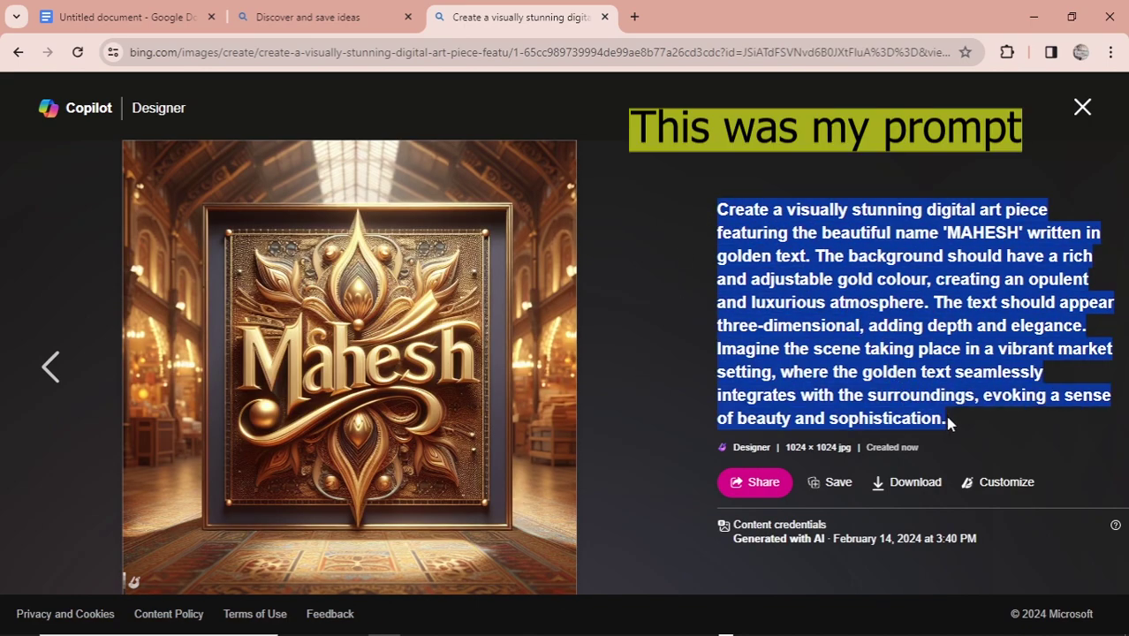
left_click(837, 308)
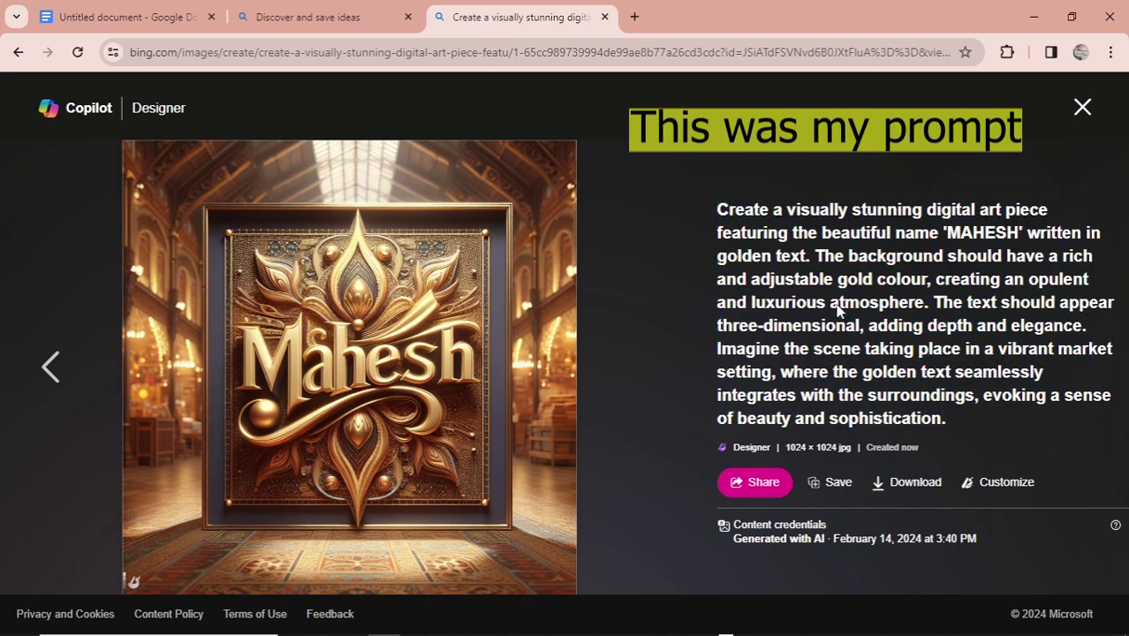
Step: Download the fourth image with the framed golden lettering, and check the downloaded file in the photo viewer
left_click(917, 488)
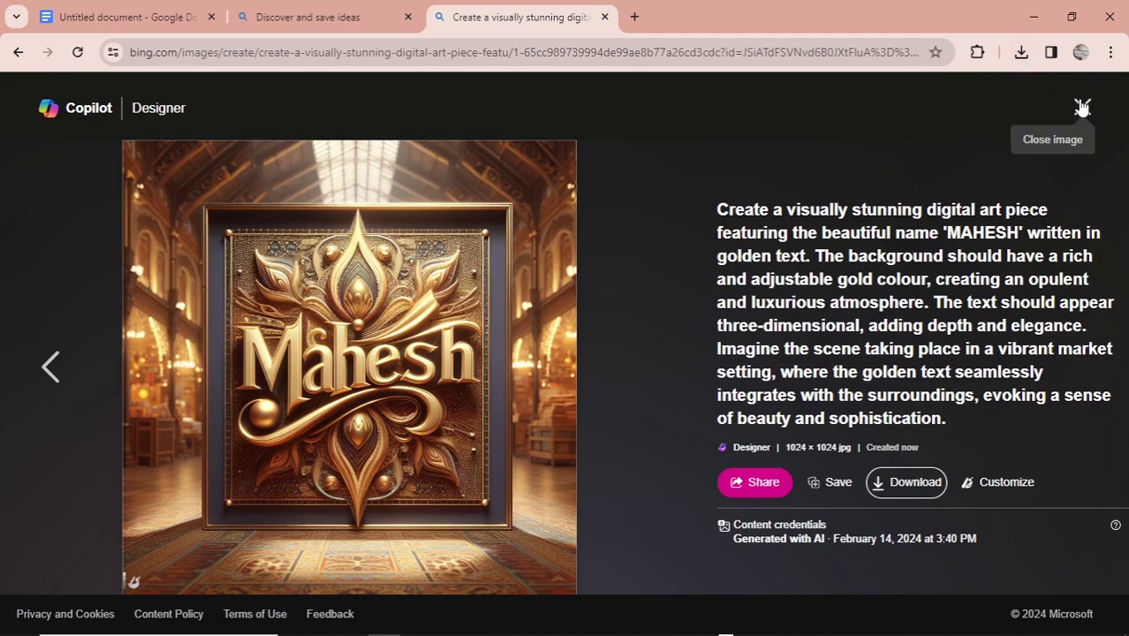
left_click(1021, 52)
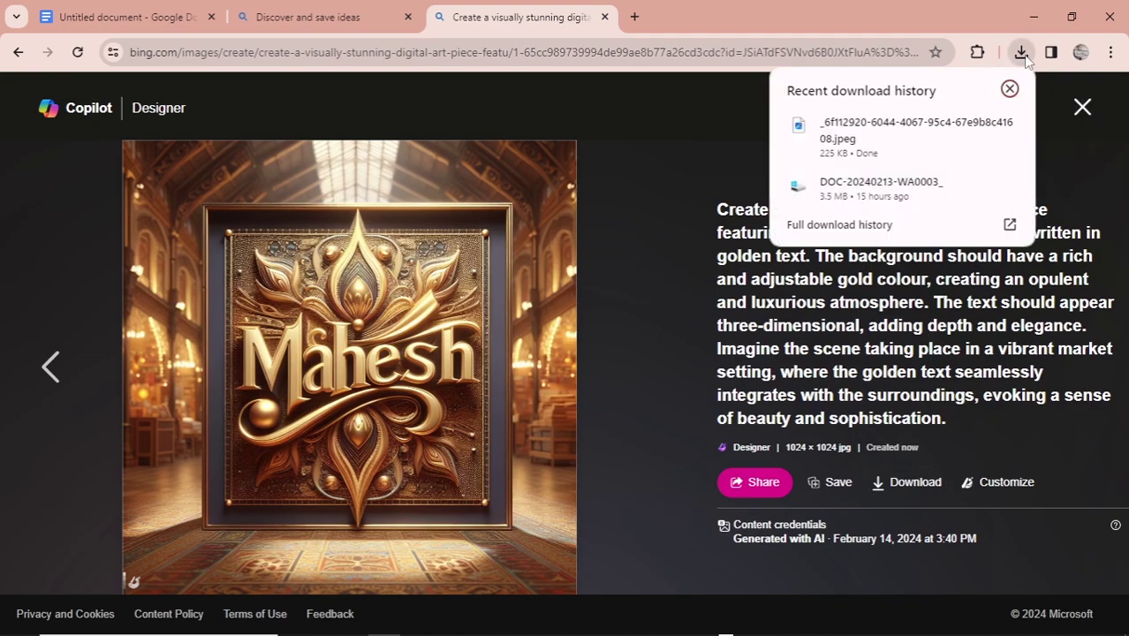
left_click(880, 133)
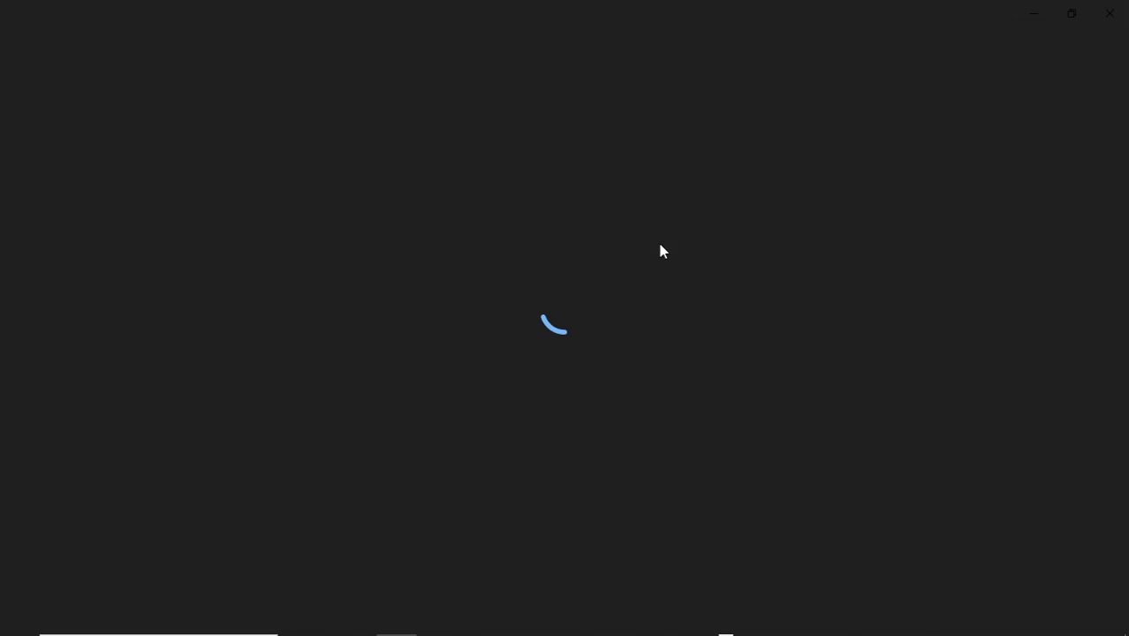
scroll(624, 316, "up", 4)
scroll(625, 318, "down", 4)
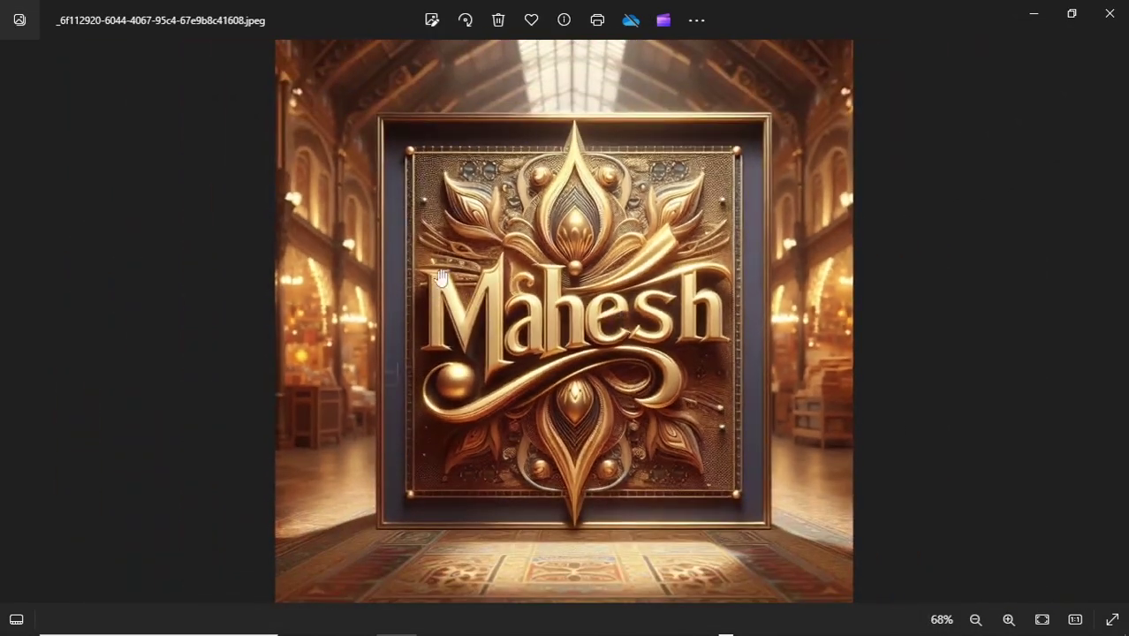
left_click(1110, 13)
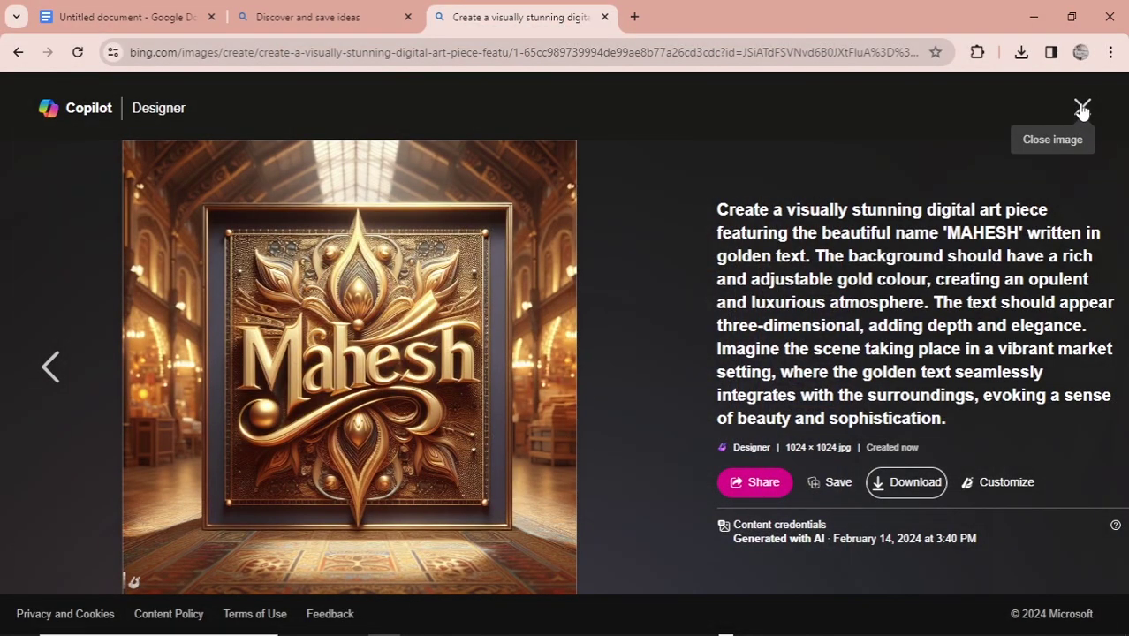
Step: Clear the old prompt in Image Creator and copy the full PROMPT 3 text, about crowned 3D typography, from the Google Docs document
left_click(1082, 108)
left_click(742, 170)
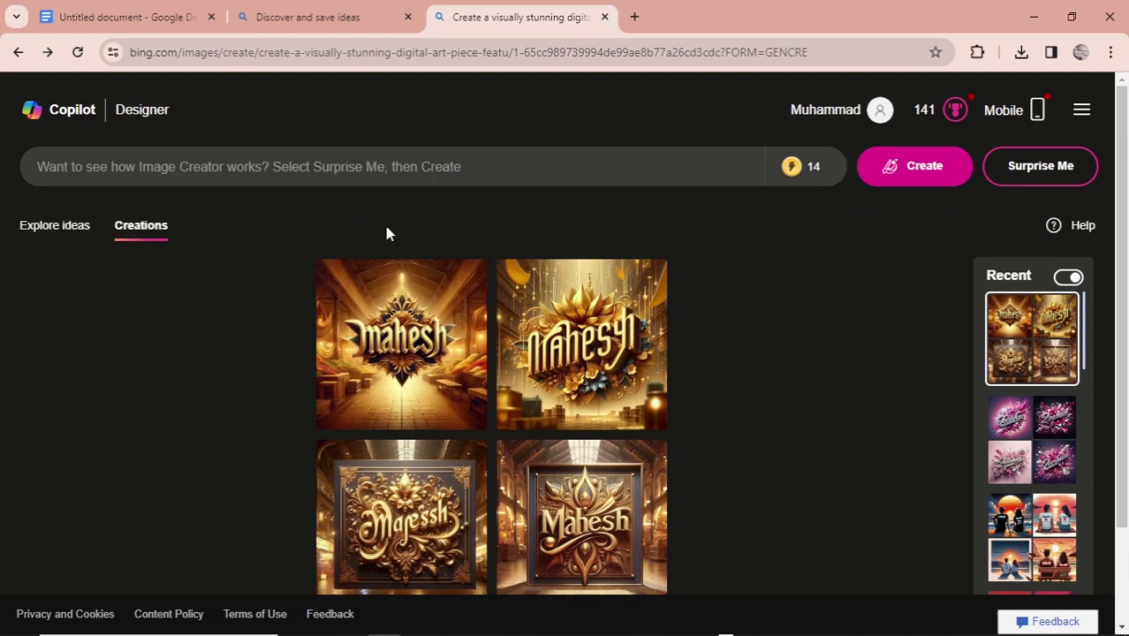
left_click(124, 17)
scroll(395, 377, "down", 2)
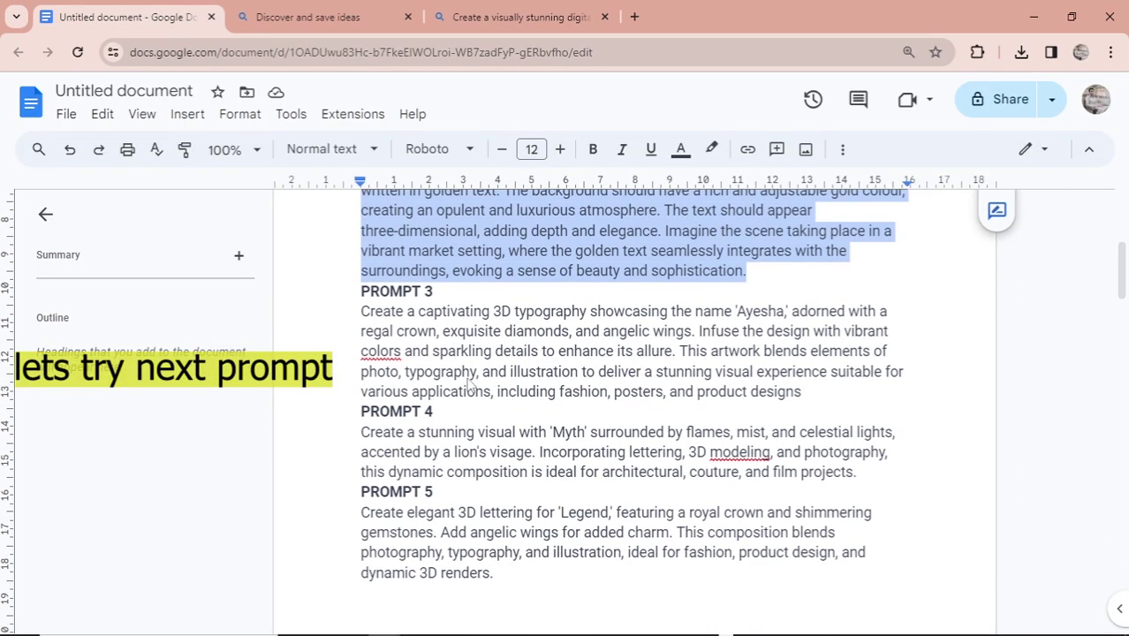
left_click_drag(738, 311, 756, 318)
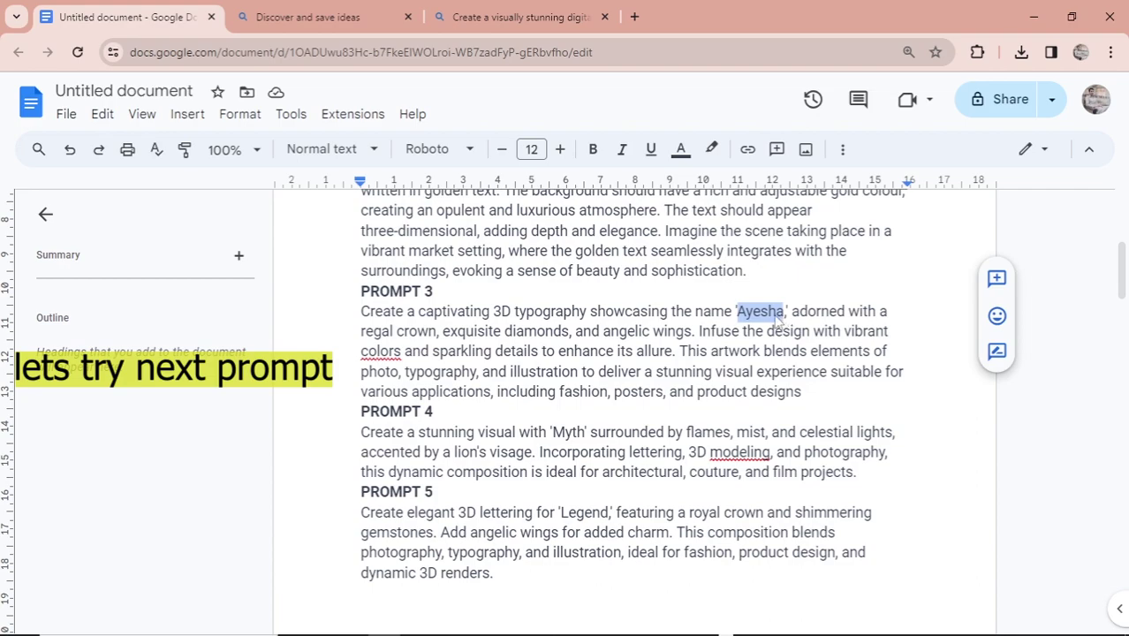
left_click(778, 320)
left_click_drag(360, 311, 804, 400)
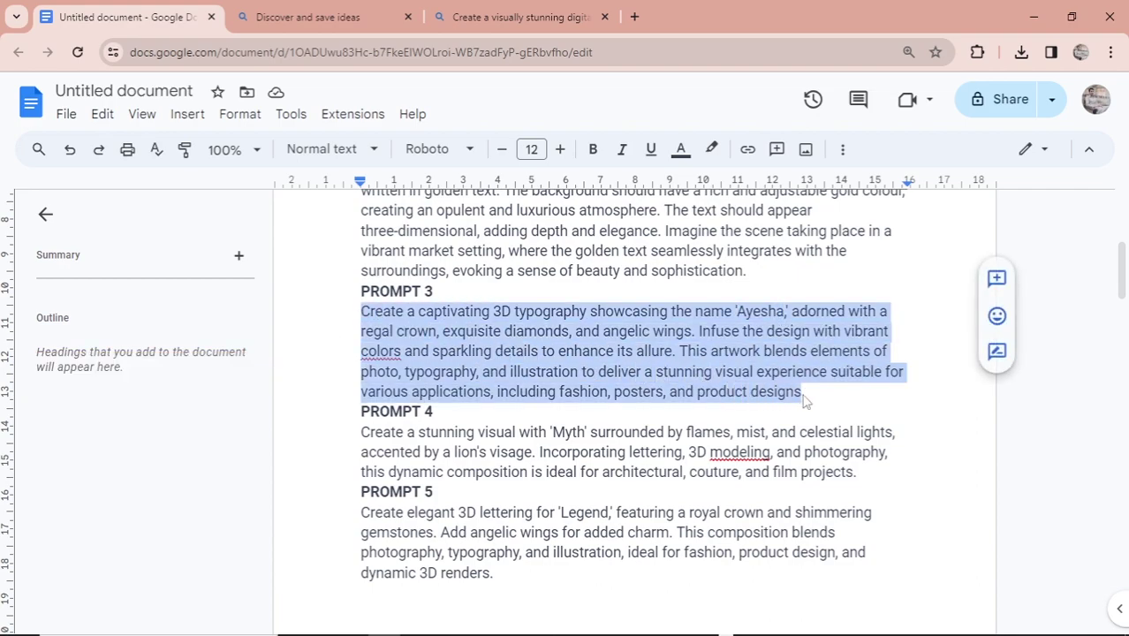
right_click(585, 374)
left_click(585, 198)
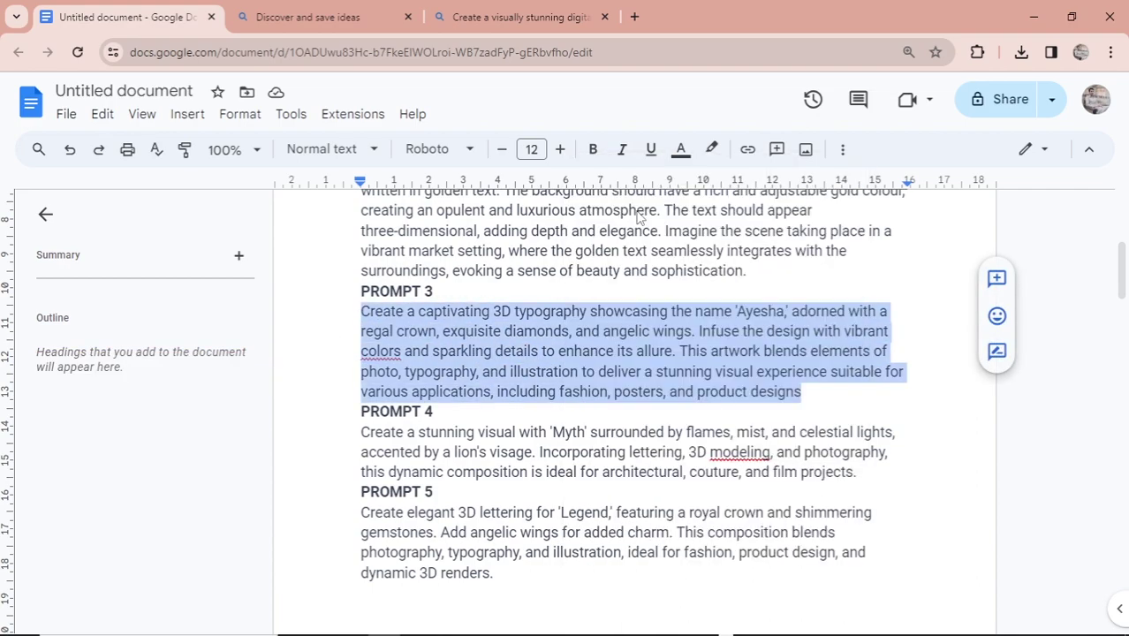
Step: In Bing Image Creator, paste the copied PROMPT 3 text and try to generate images from it
left_click(532, 27)
right_click(186, 166)
left_click(227, 325)
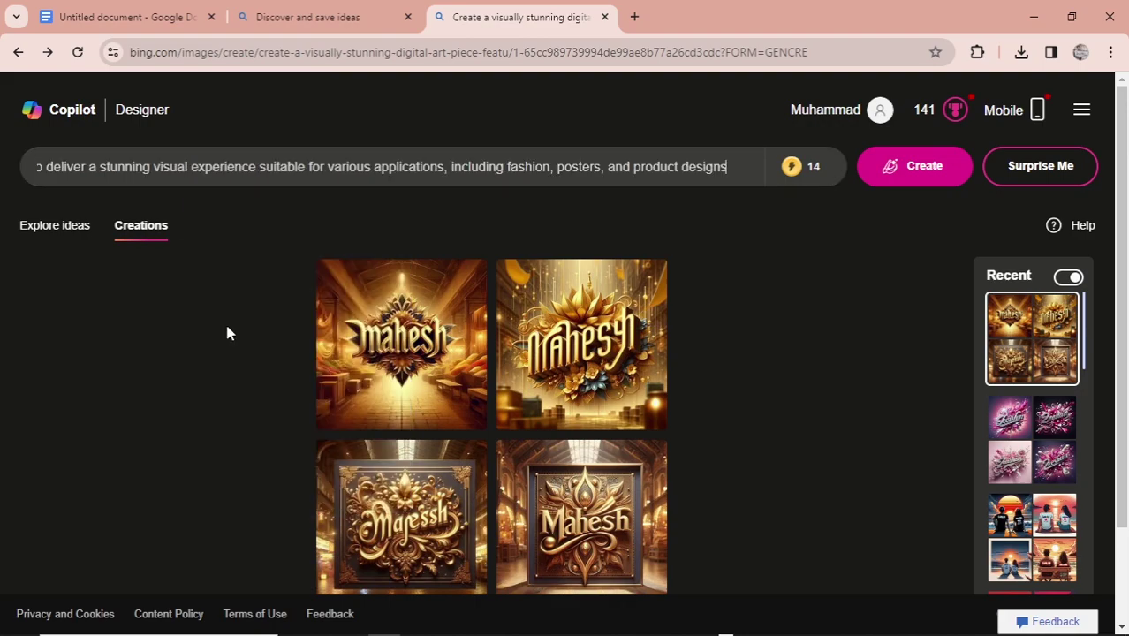
left_click(910, 166)
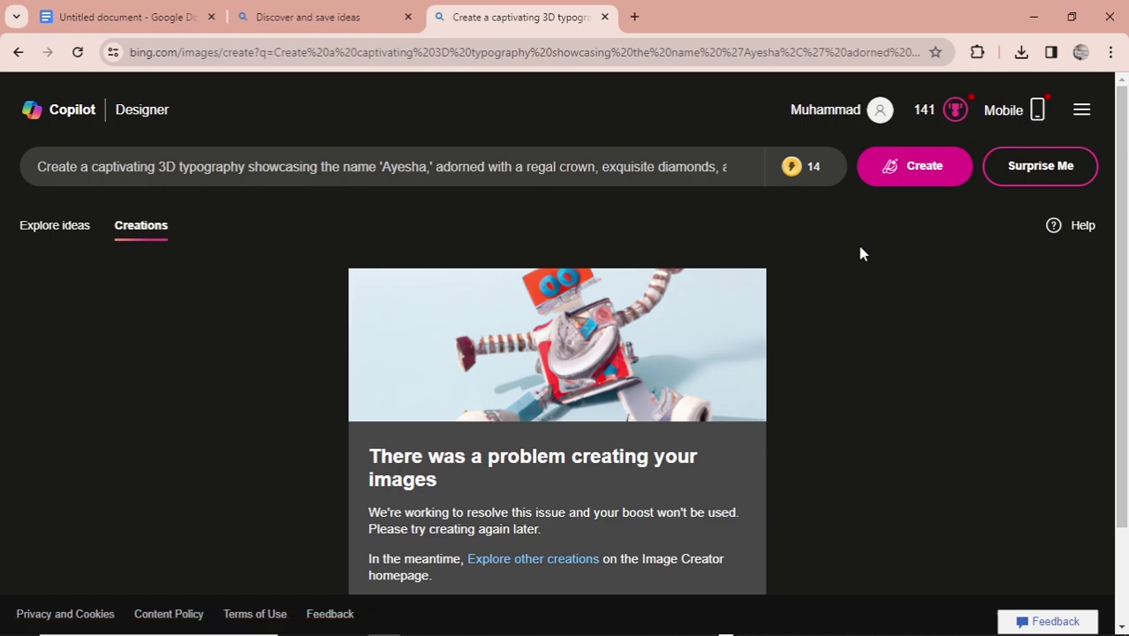
Step: Generate images from the PROMPT 3 text again, enlarge the third result, and browse back to the first one
left_click(902, 166)
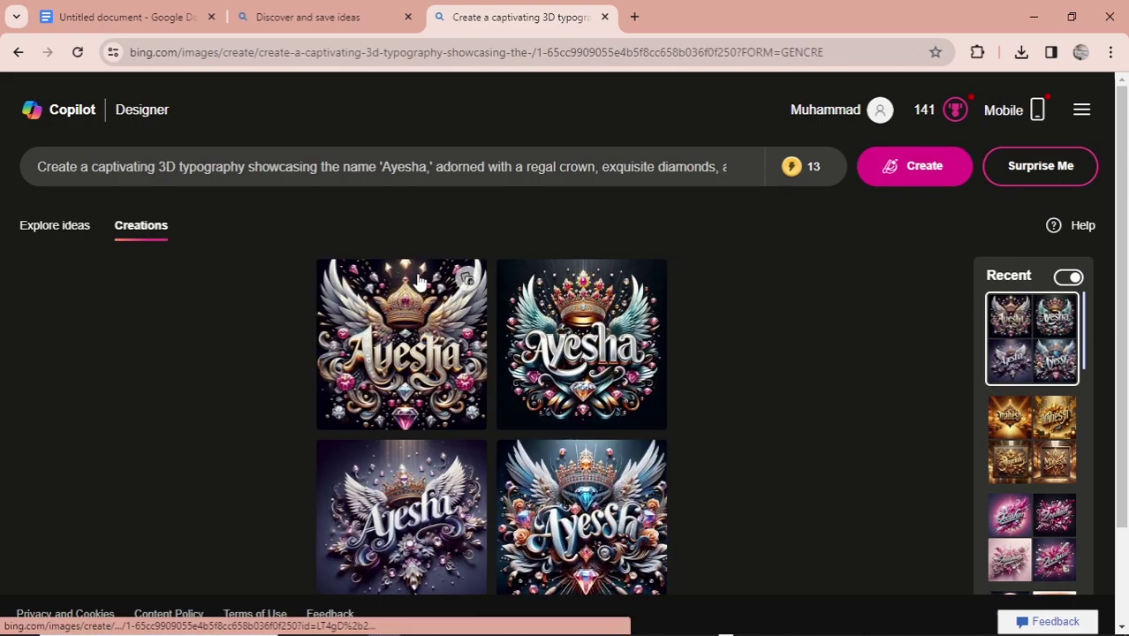
left_click(420, 492)
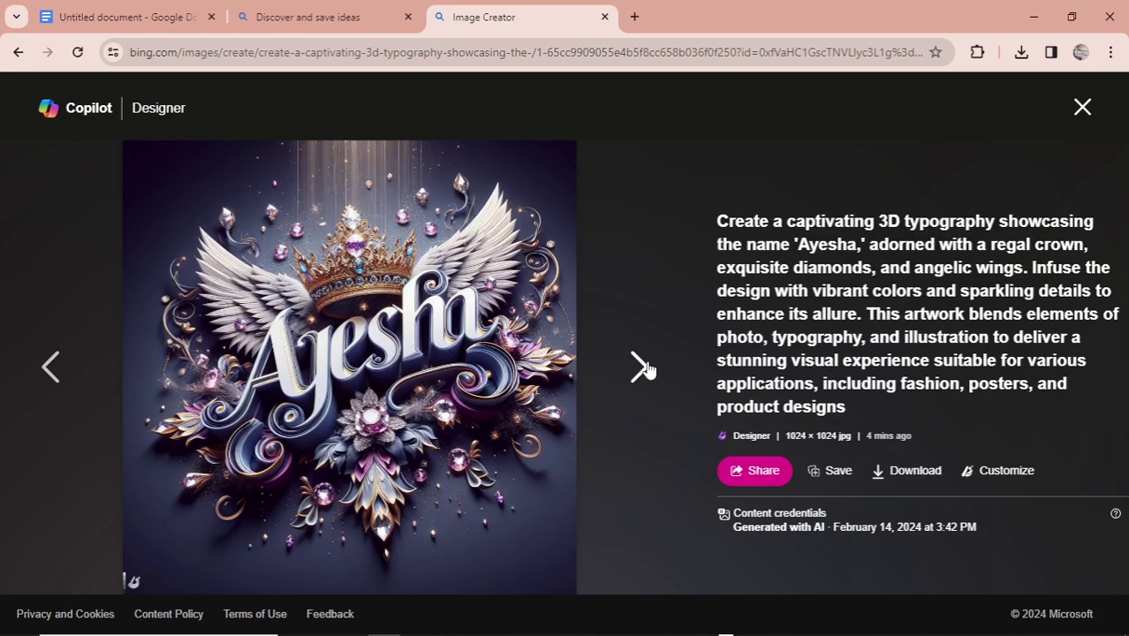
left_click(647, 368)
left_click(64, 377)
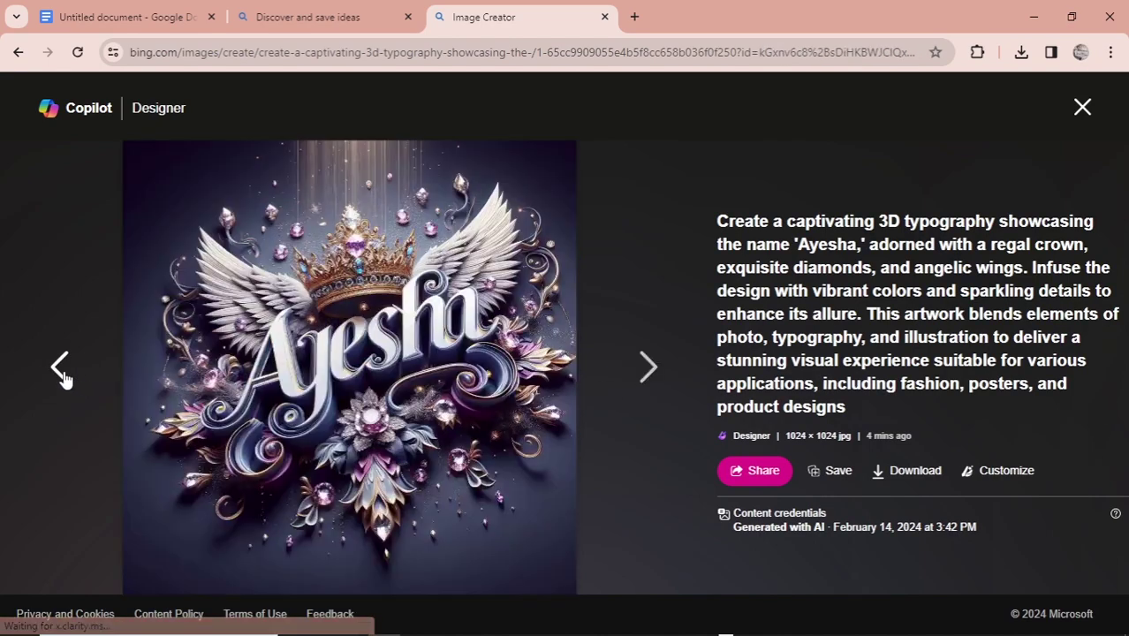
left_click(64, 377)
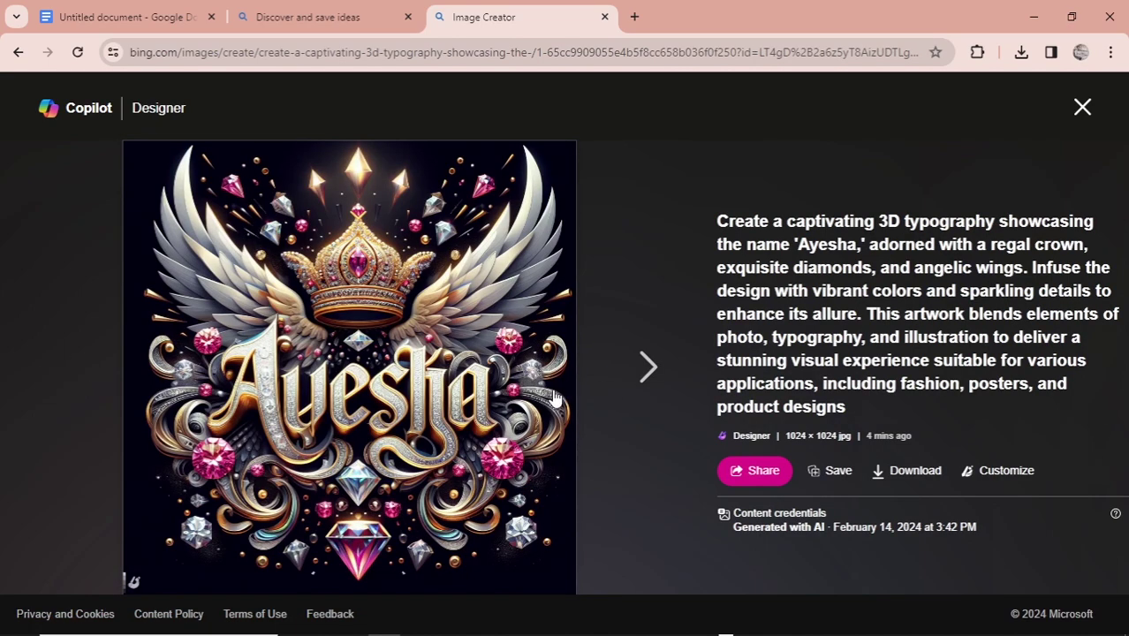
Step: Download the second crowned name image, with teal wings and silver lettering, and close the enlarged view
left_click(642, 368)
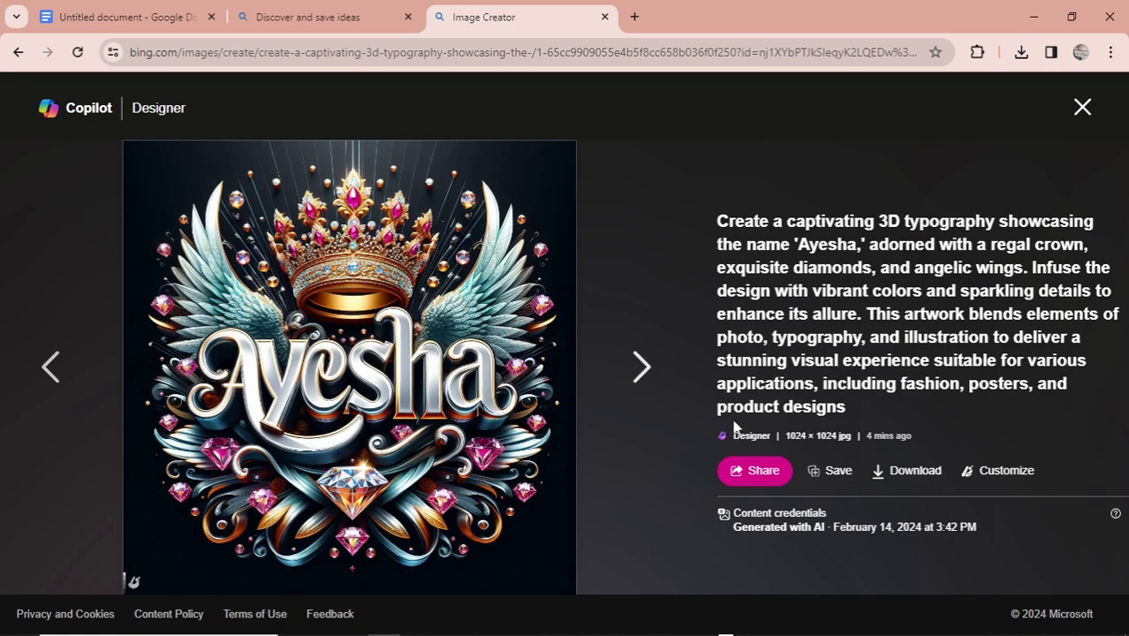
left_click(911, 471)
left_click(1082, 110)
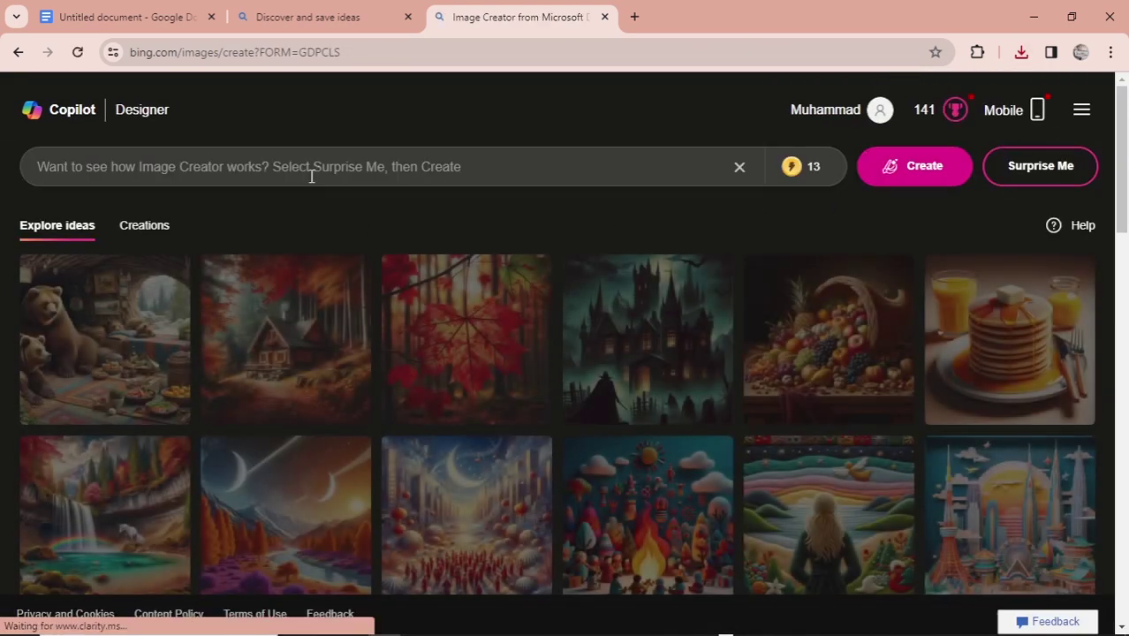
Step: Copy the PROMPT 4 text, about 'Myth' with flames and a lion's visage, from the Google Docs document
left_click(113, 17)
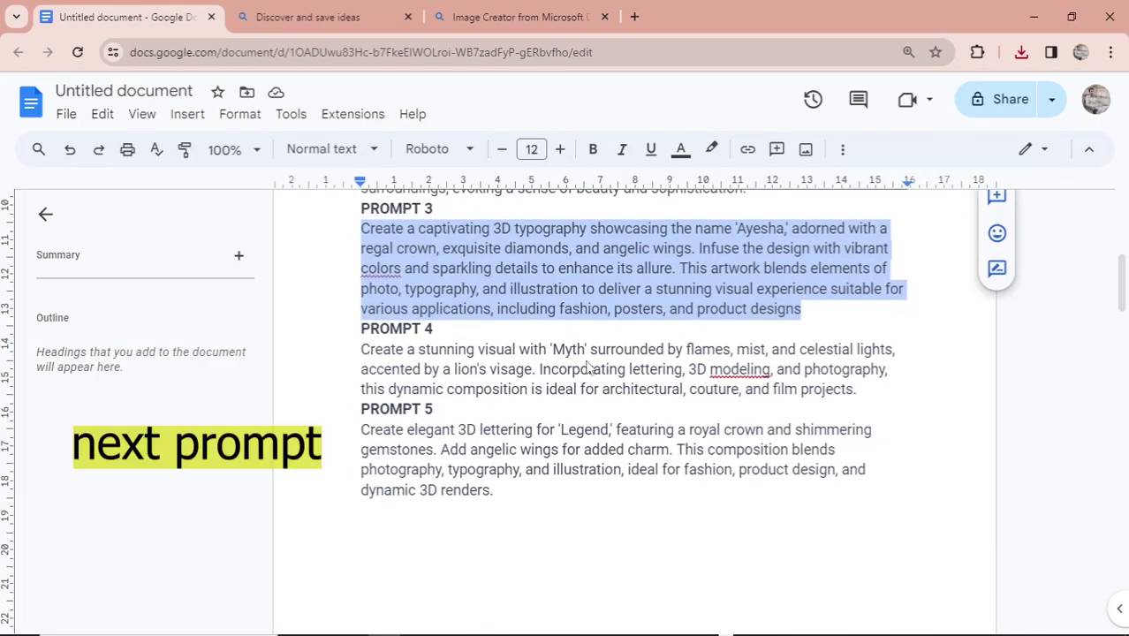
left_click_drag(555, 352, 580, 355)
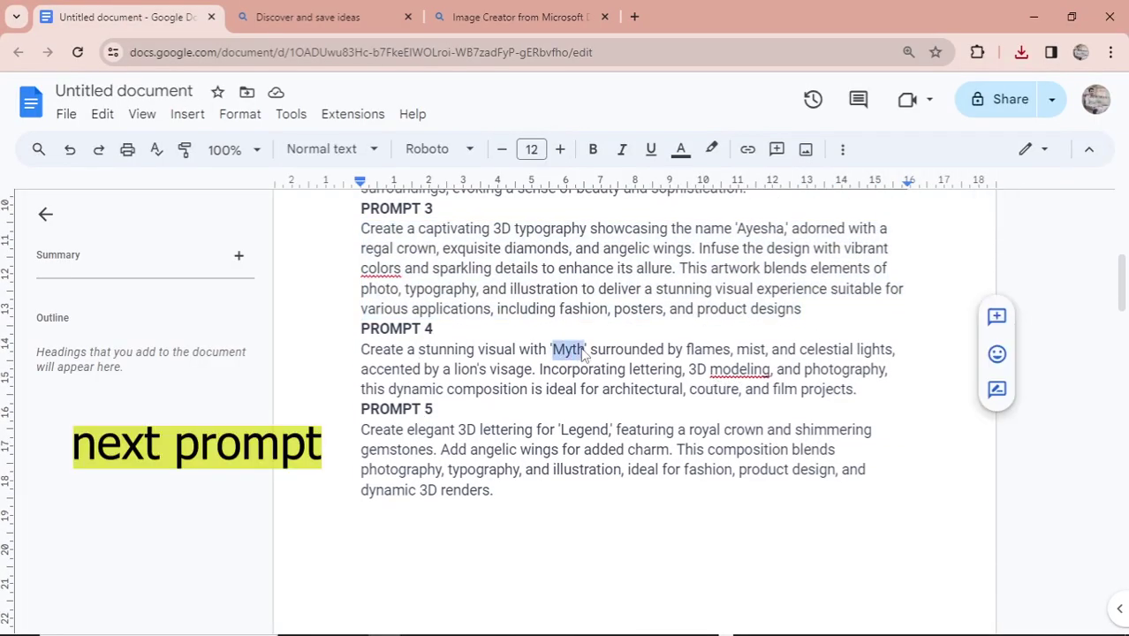
left_click(584, 352)
left_click_drag(362, 351, 855, 397)
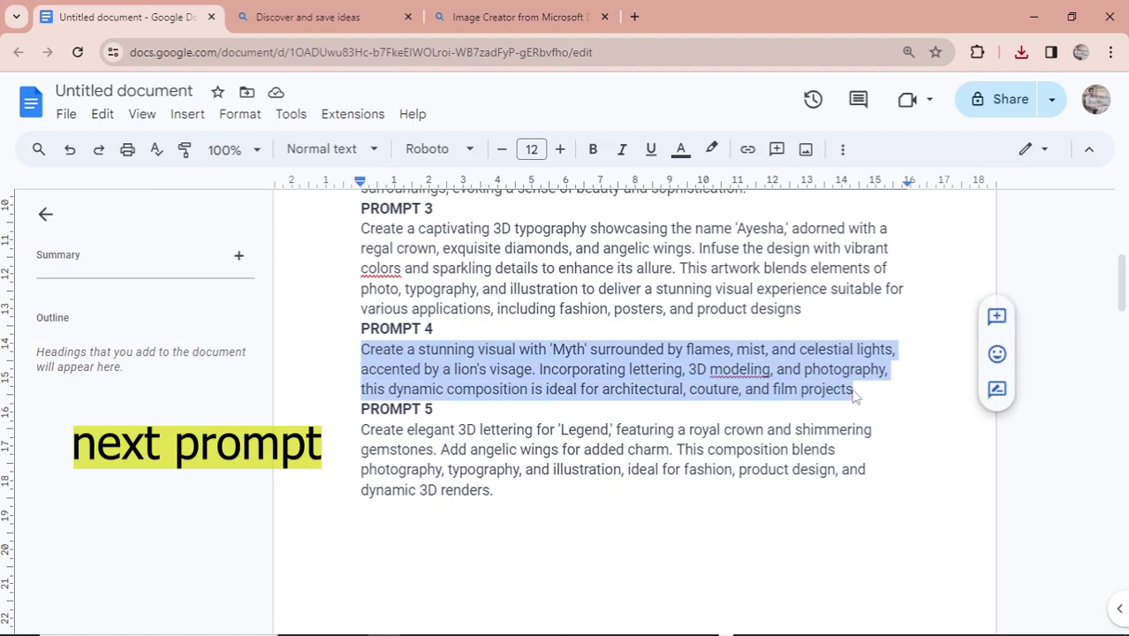
right_click(603, 366)
left_click(644, 200)
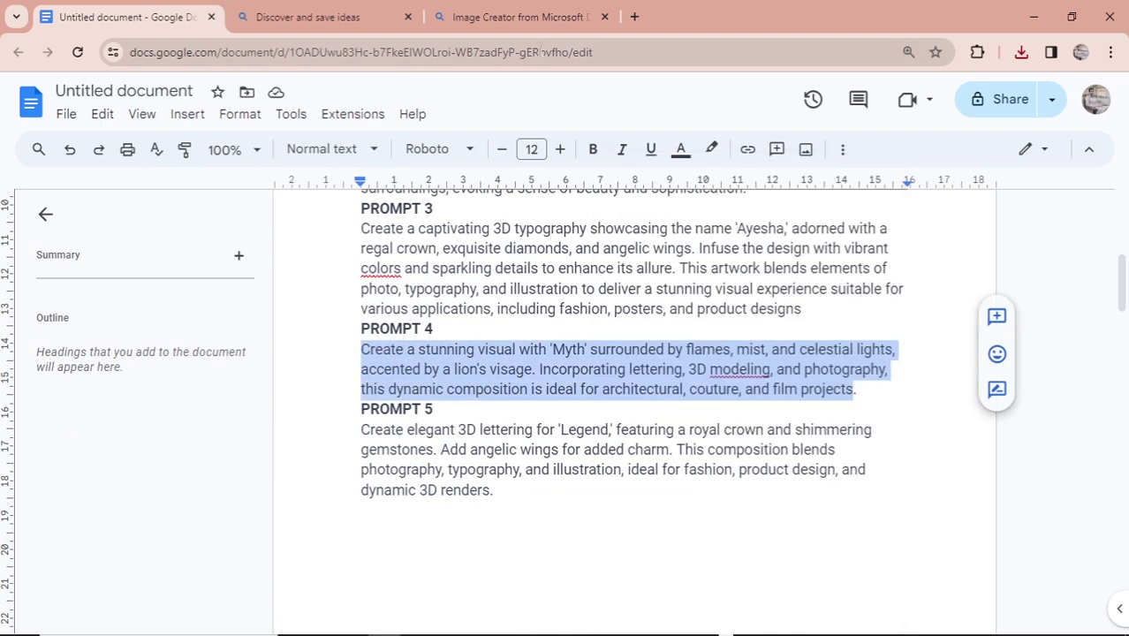
Step: In Bing Image Creator, paste the copied PROMPT 4 text as the prompt and generate images from it
left_click(521, 17)
right_click(386, 166)
left_click(433, 325)
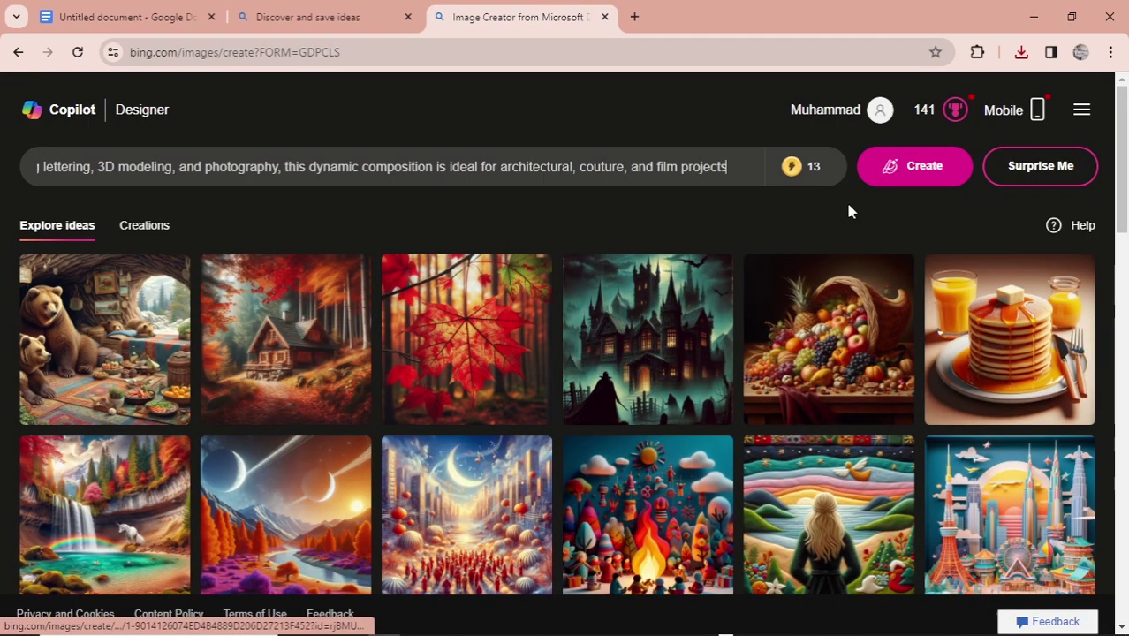
left_click(897, 176)
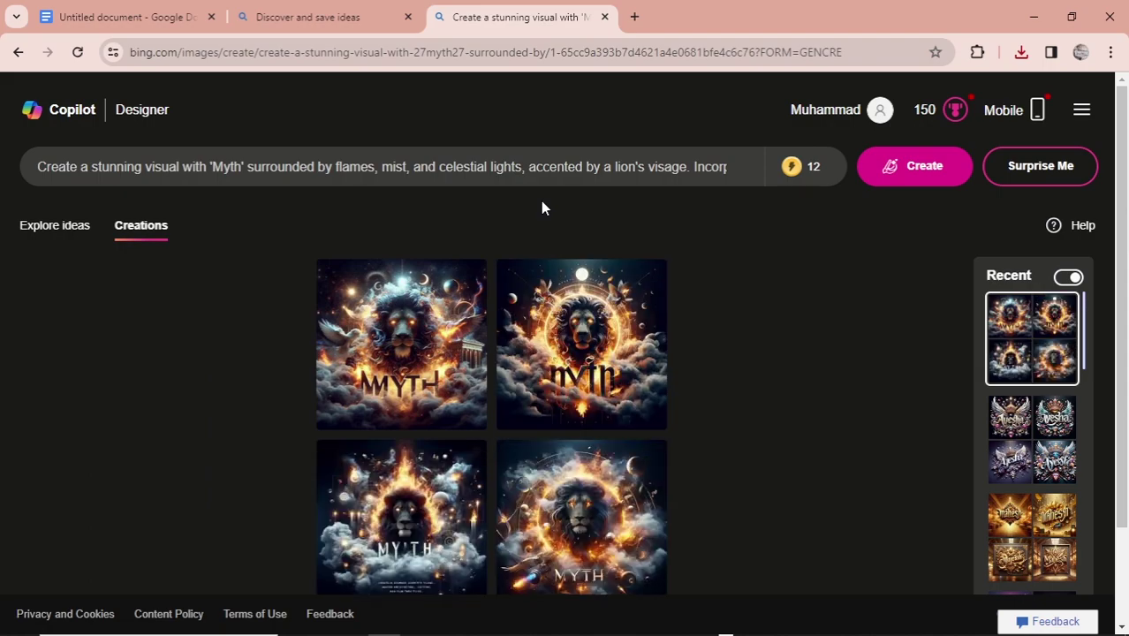
Step: Enlarge the first 'Myth' lion image, browse through the other results, and return to the first one
left_click(404, 381)
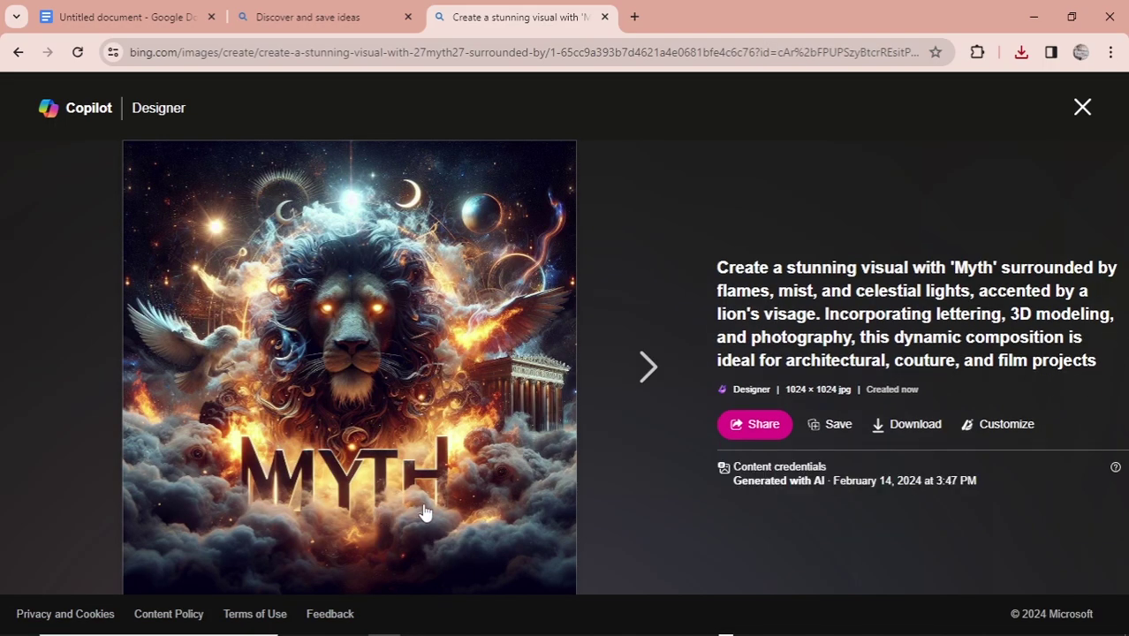
left_click(645, 369)
left_click(645, 368)
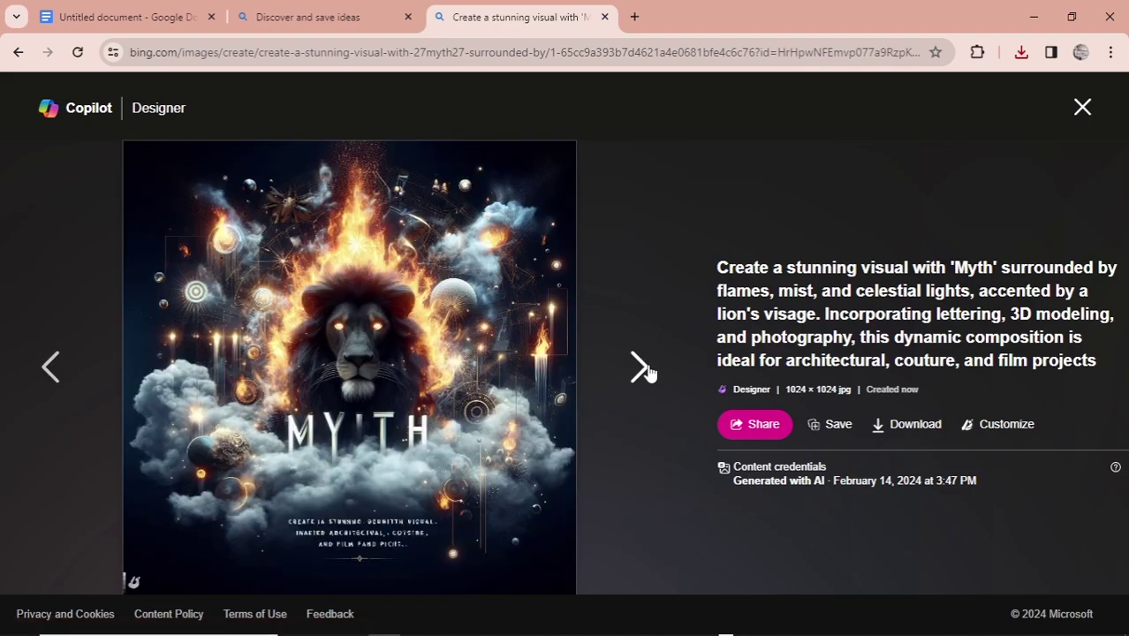
left_click(644, 368)
left_click(53, 366)
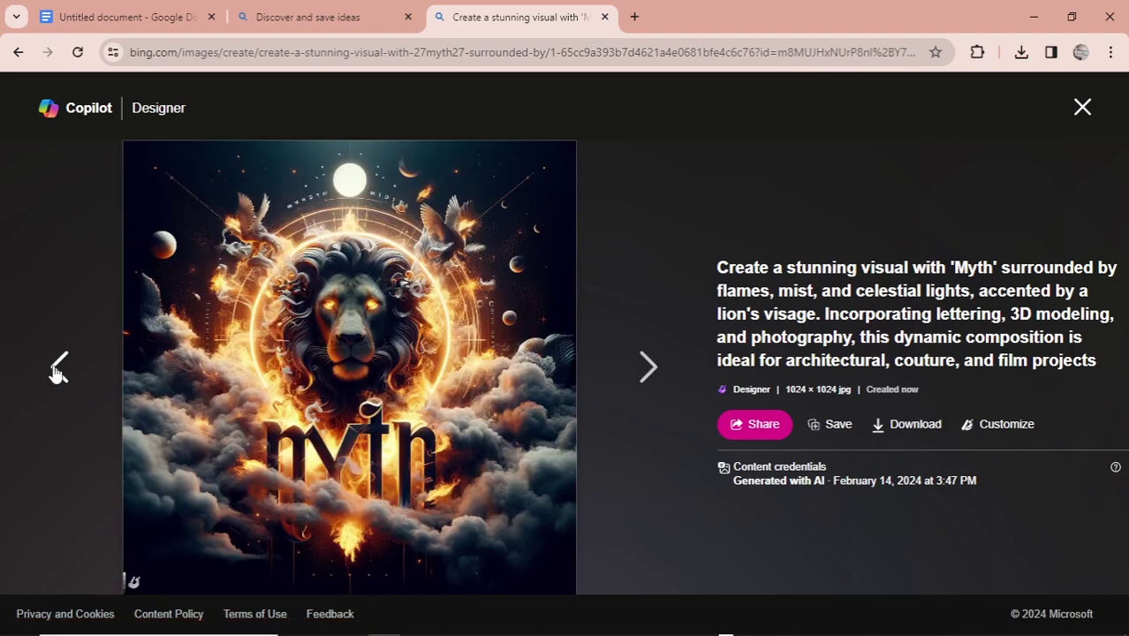
left_click(53, 366)
Step: Highlight the prompt text and the word 'Myth' in it, download the first lion image, and close the enlarged view
left_click_drag(717, 266, 1099, 370)
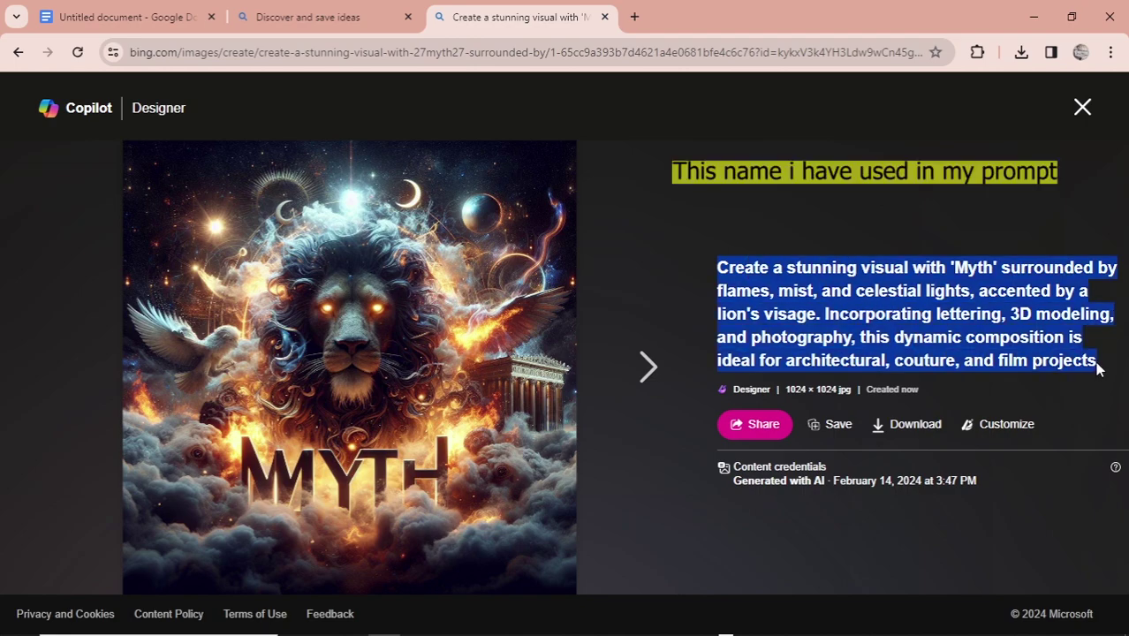
left_click_drag(954, 266, 993, 275)
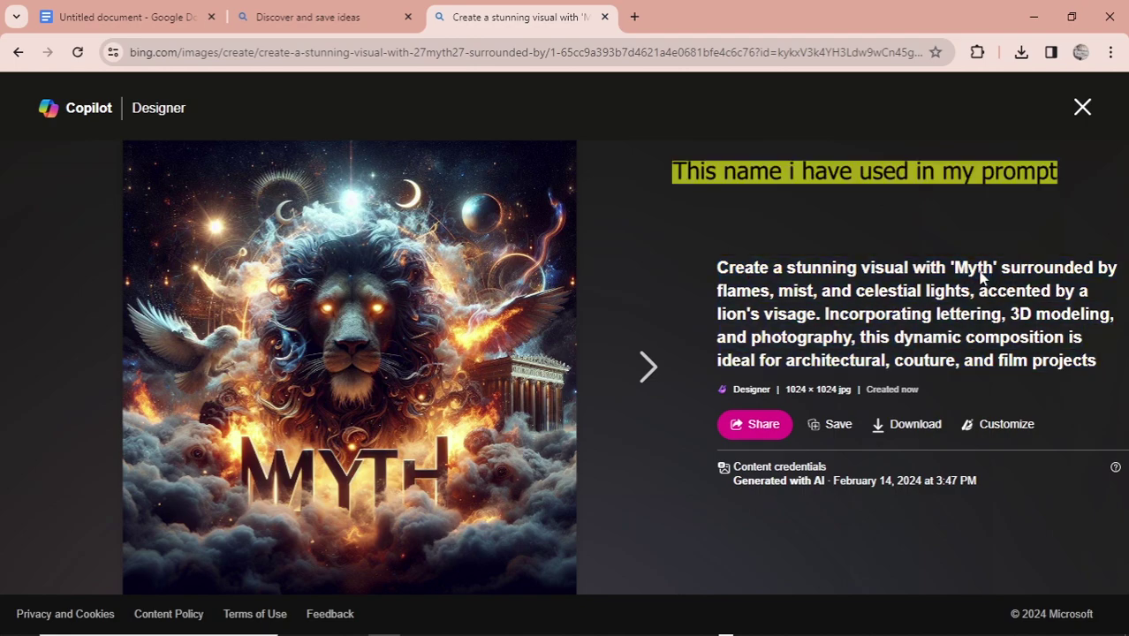
left_click(983, 277)
left_click(914, 428)
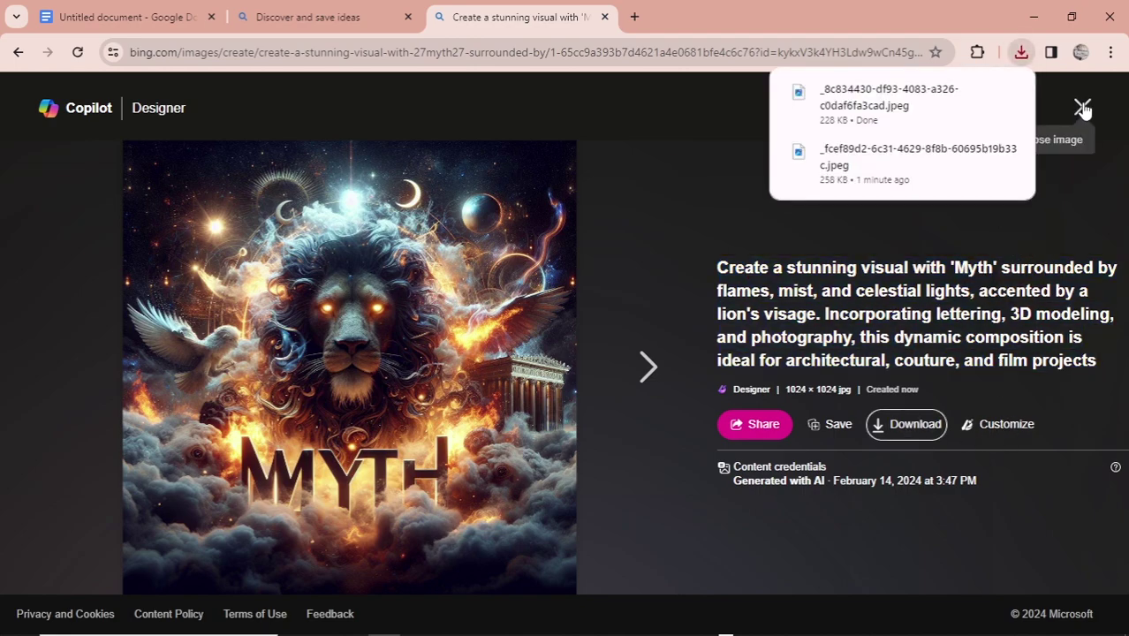
left_click(1083, 108)
Step: Clear the old prompt in Image Creator and copy the full PROMPT 5 text, about 'Legend' 3D lettering, from the Google Docs document
left_click(738, 175)
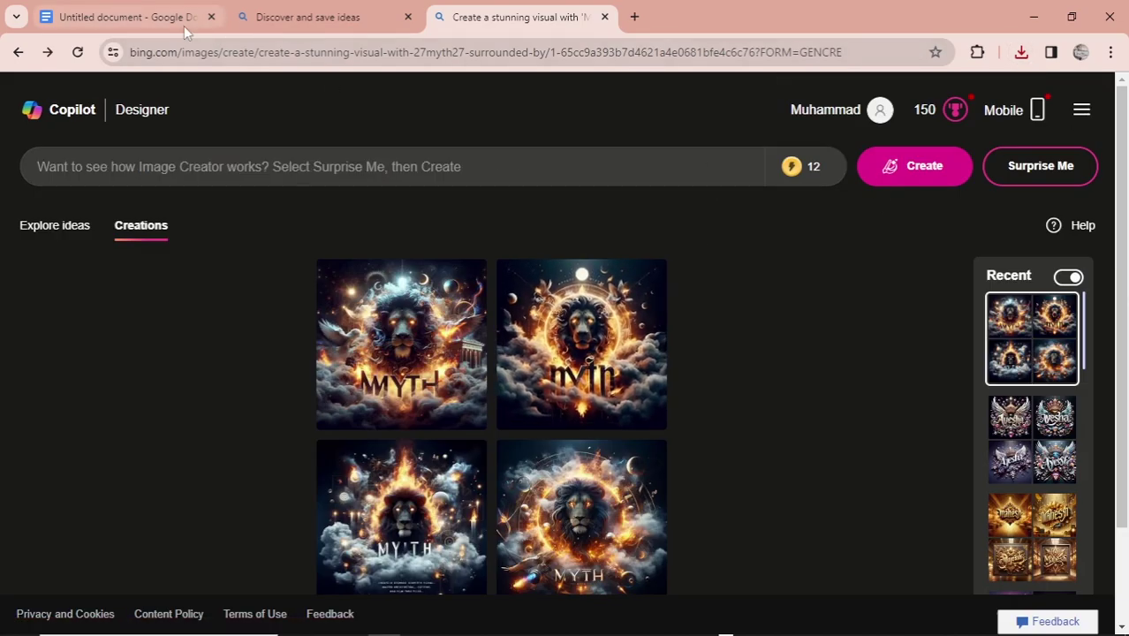
left_click(196, 26)
scroll(397, 283, "down", 2)
left_click_drag(362, 265, 398, 273)
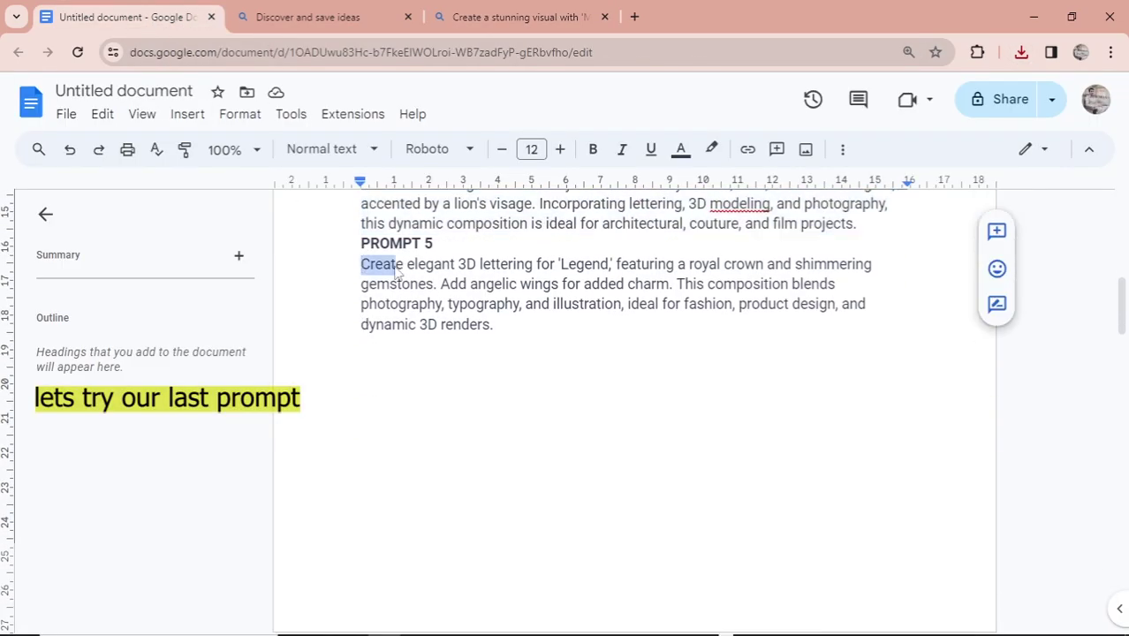
left_click_drag(558, 265, 597, 276)
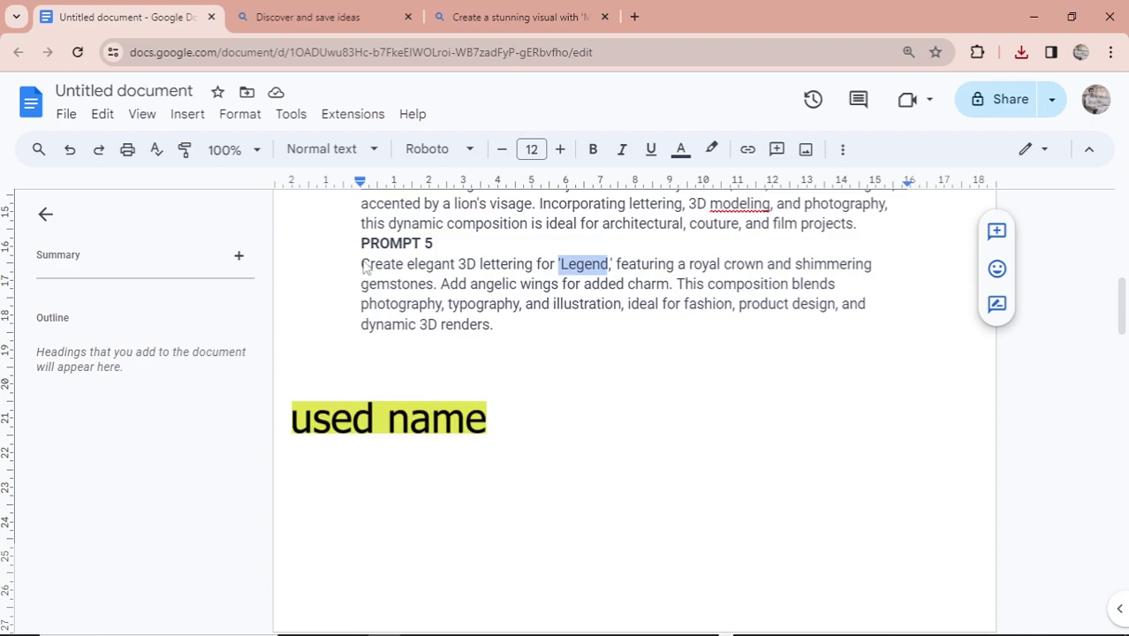
left_click_drag(362, 265, 494, 345)
right_click(460, 297)
left_click(521, 202)
Step: In Bing Image Creator, paste the copied PROMPT 5 text as the prompt and generate images from it
left_click(531, 13)
right_click(262, 166)
left_click(320, 334)
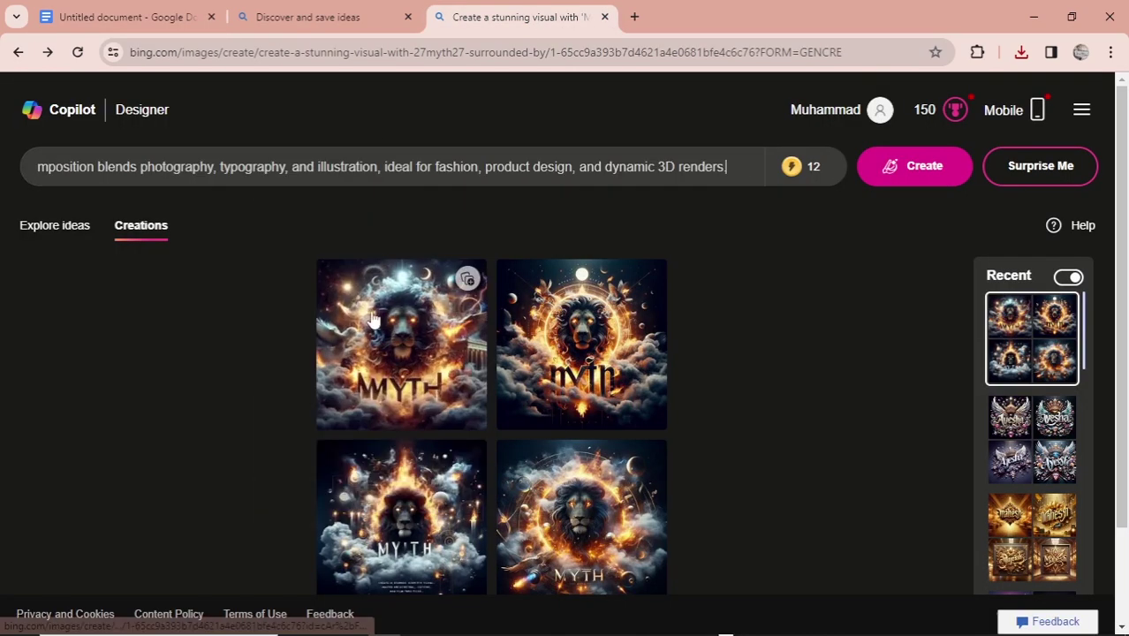
left_click(902, 171)
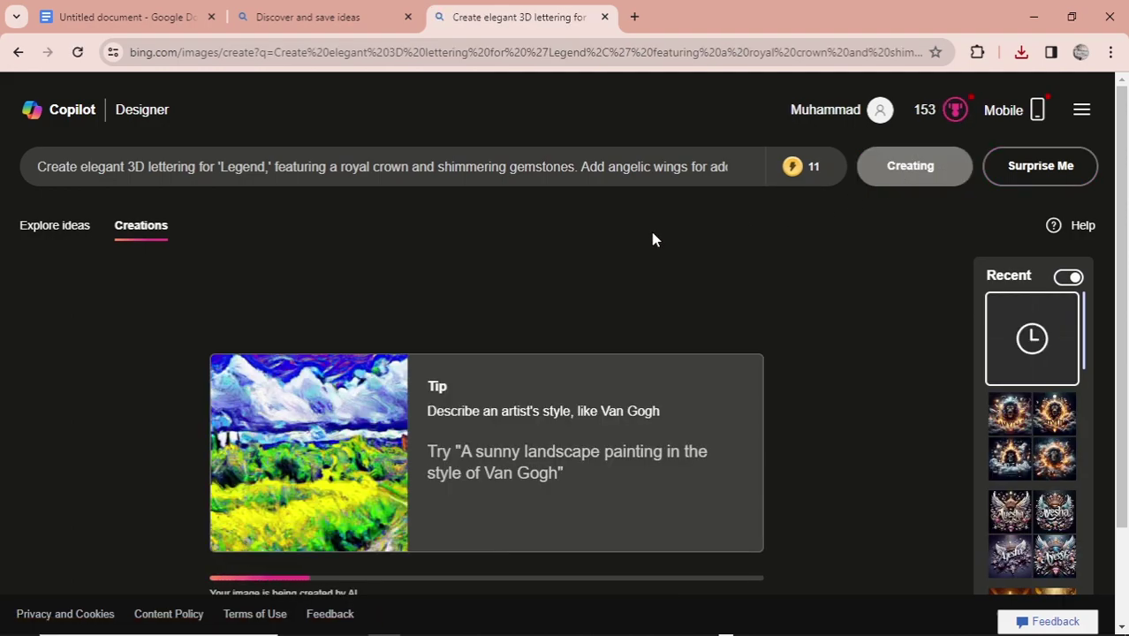
Step: Enlarge the first 'Legend' image, browse through to the last result, and return to the first one
left_click(408, 351)
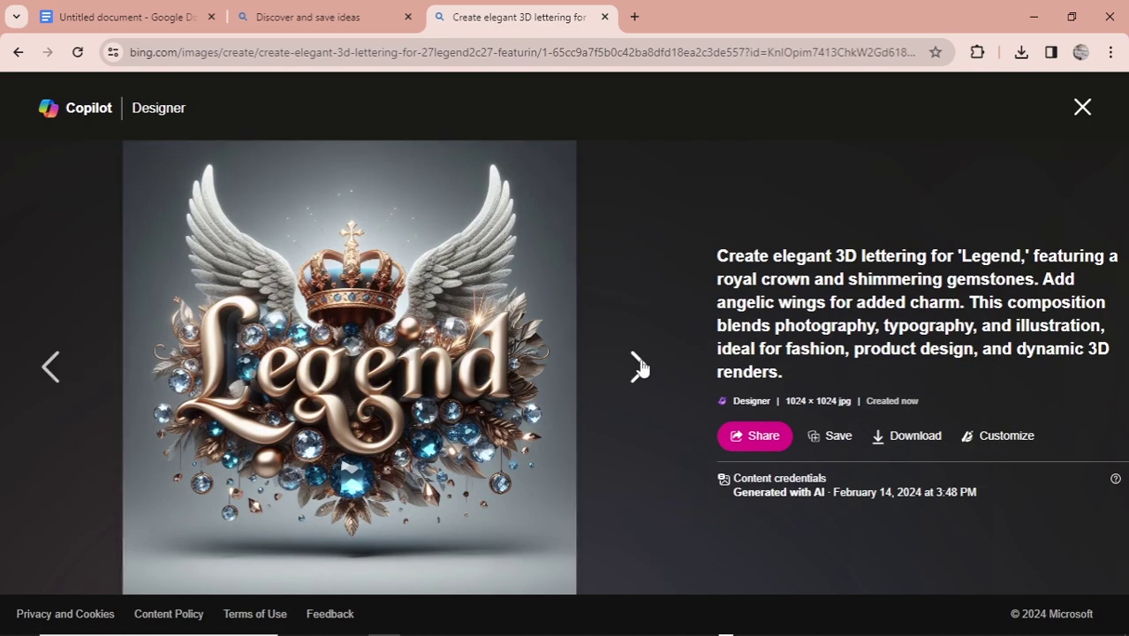
left_click(638, 366)
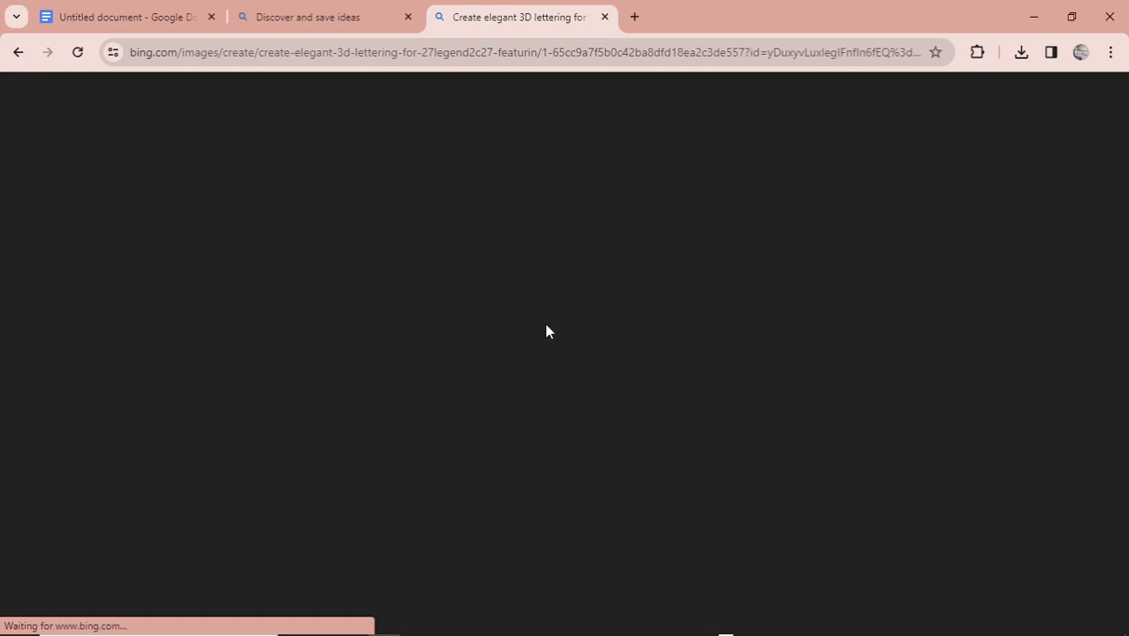
left_click(643, 366)
left_click(638, 366)
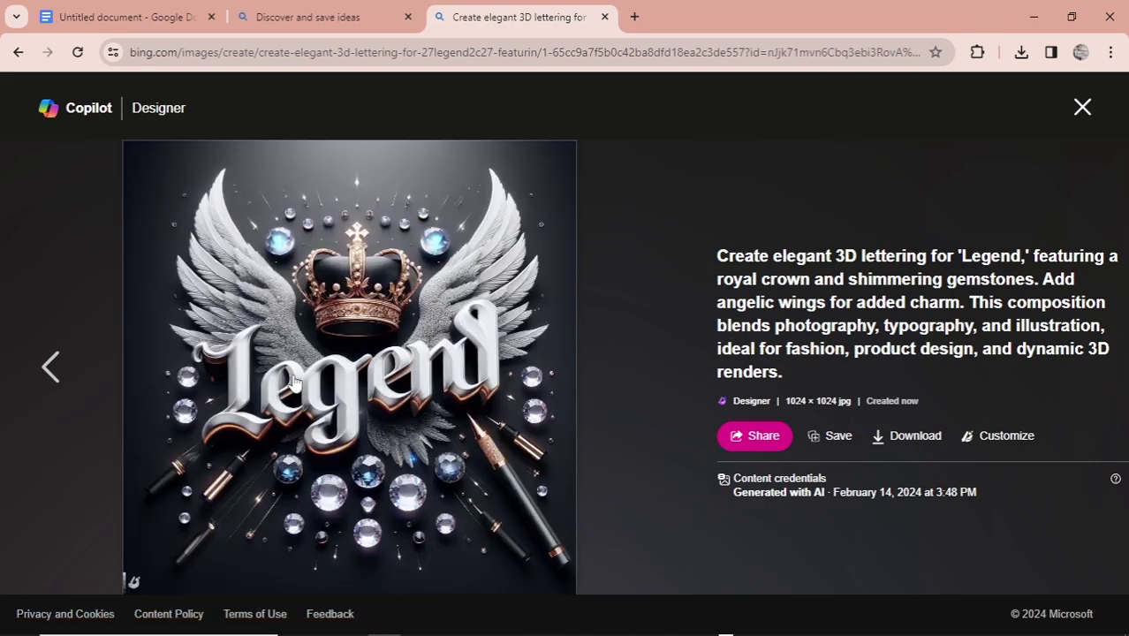
left_click(53, 366)
left_click(53, 367)
left_click(53, 367)
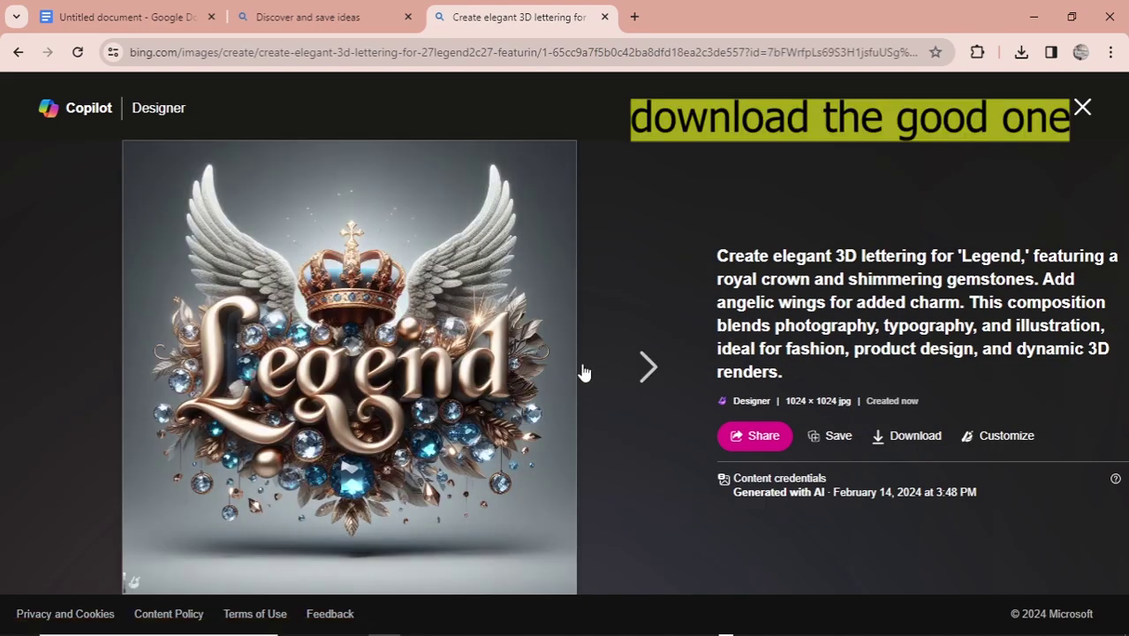
Step: Download the second 'Legend' image, with white block letters, and highlight the prompt text and the word 'Legend' beside it
left_click(638, 366)
left_click(911, 438)
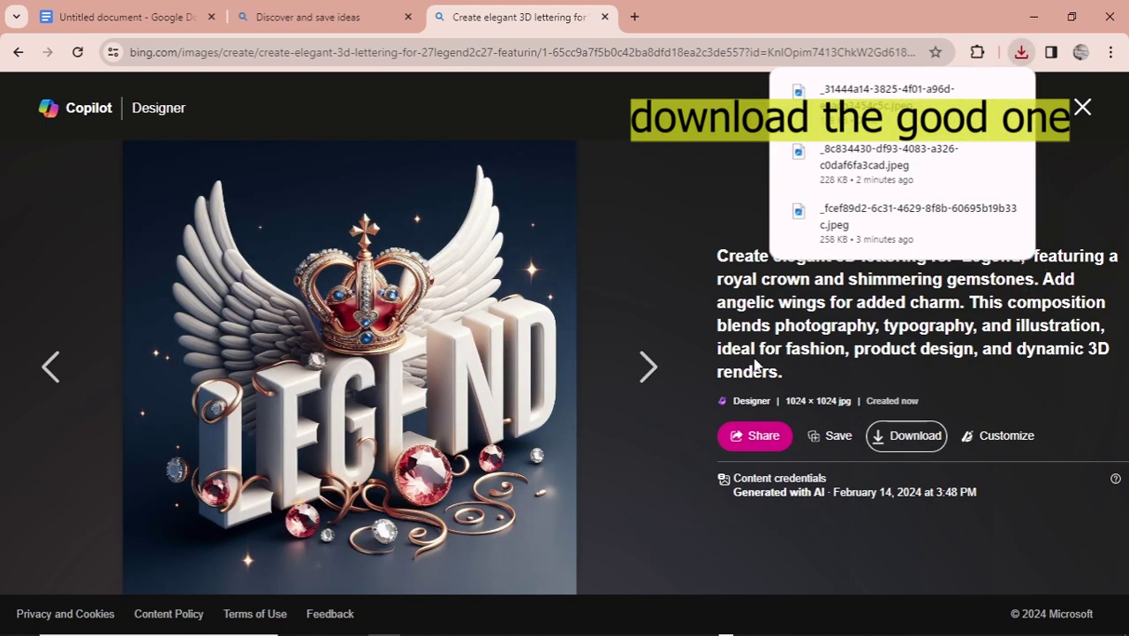
left_click_drag(718, 256, 793, 374)
left_click_drag(962, 257, 1022, 268)
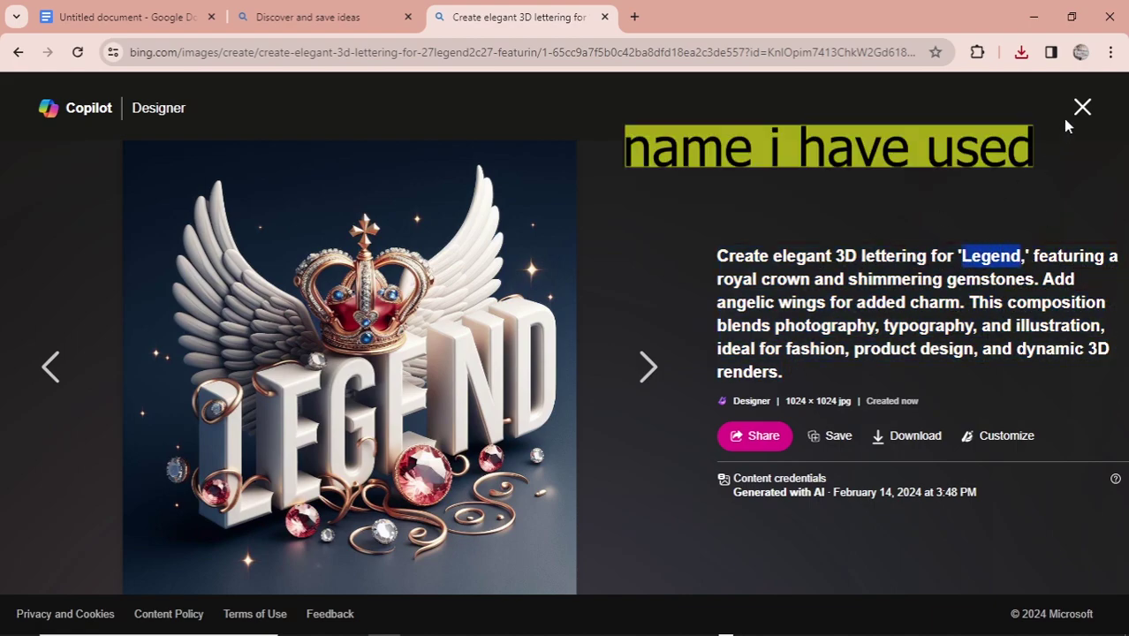